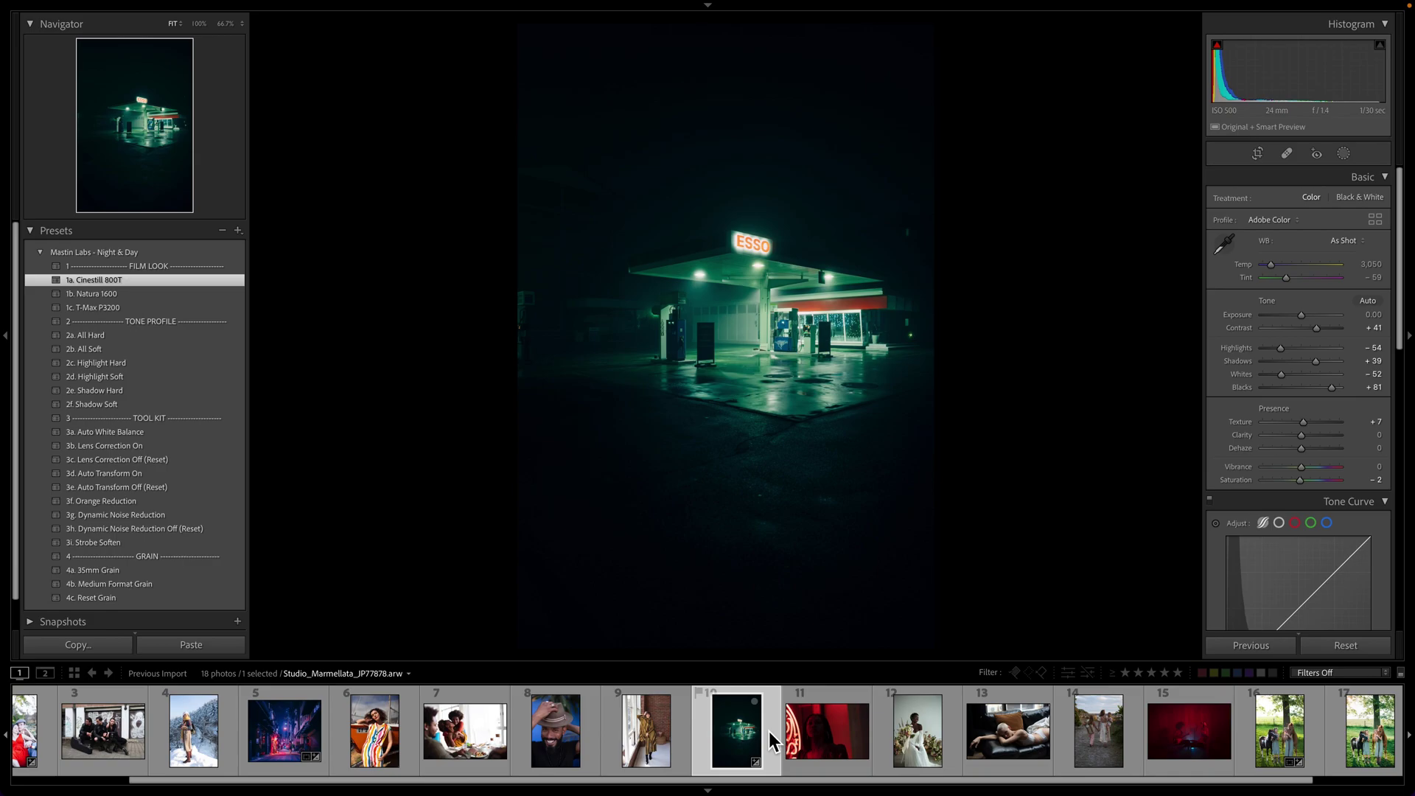
Reset the gas station photo's develop settings and apply the 1a. Cinestill 800T preset
click(1321, 645)
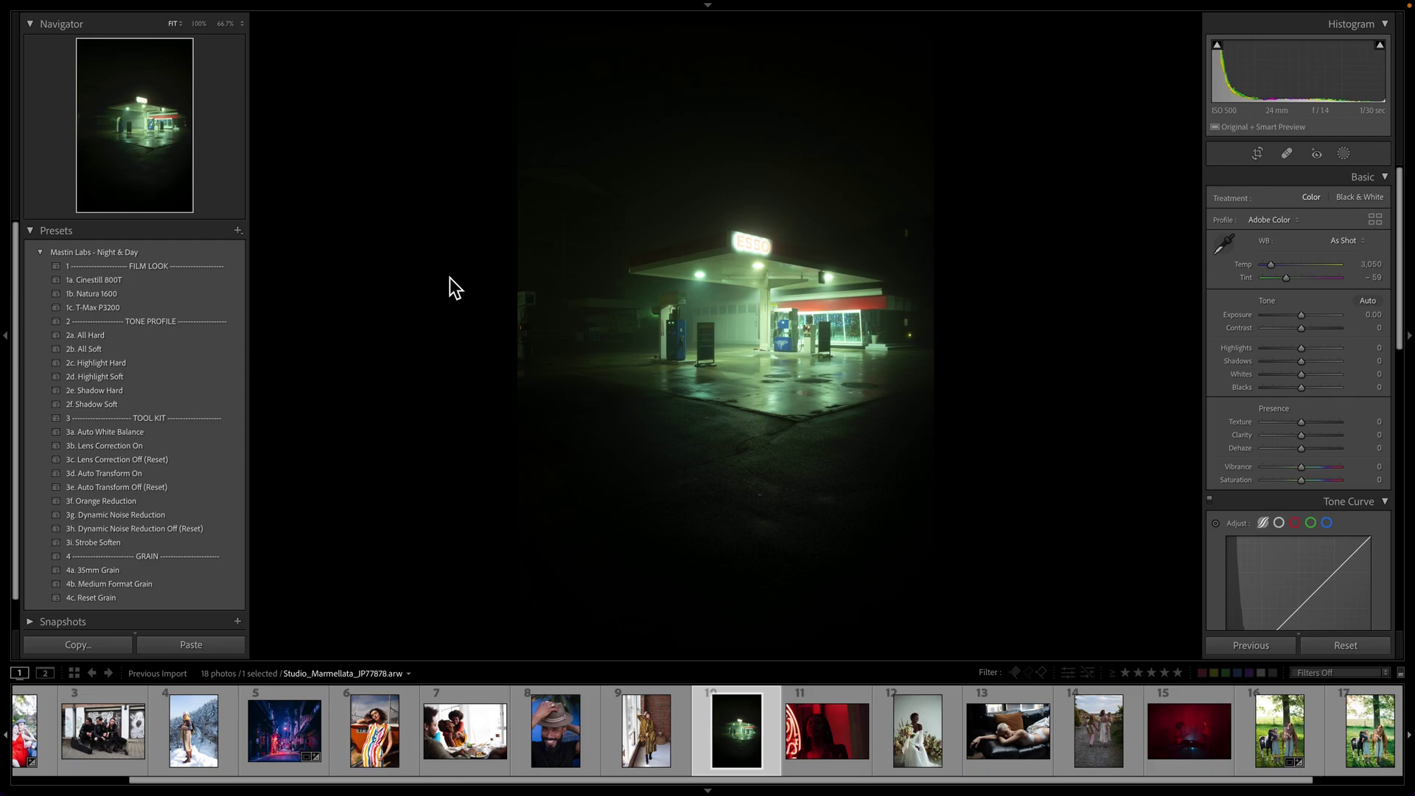
click(241, 281)
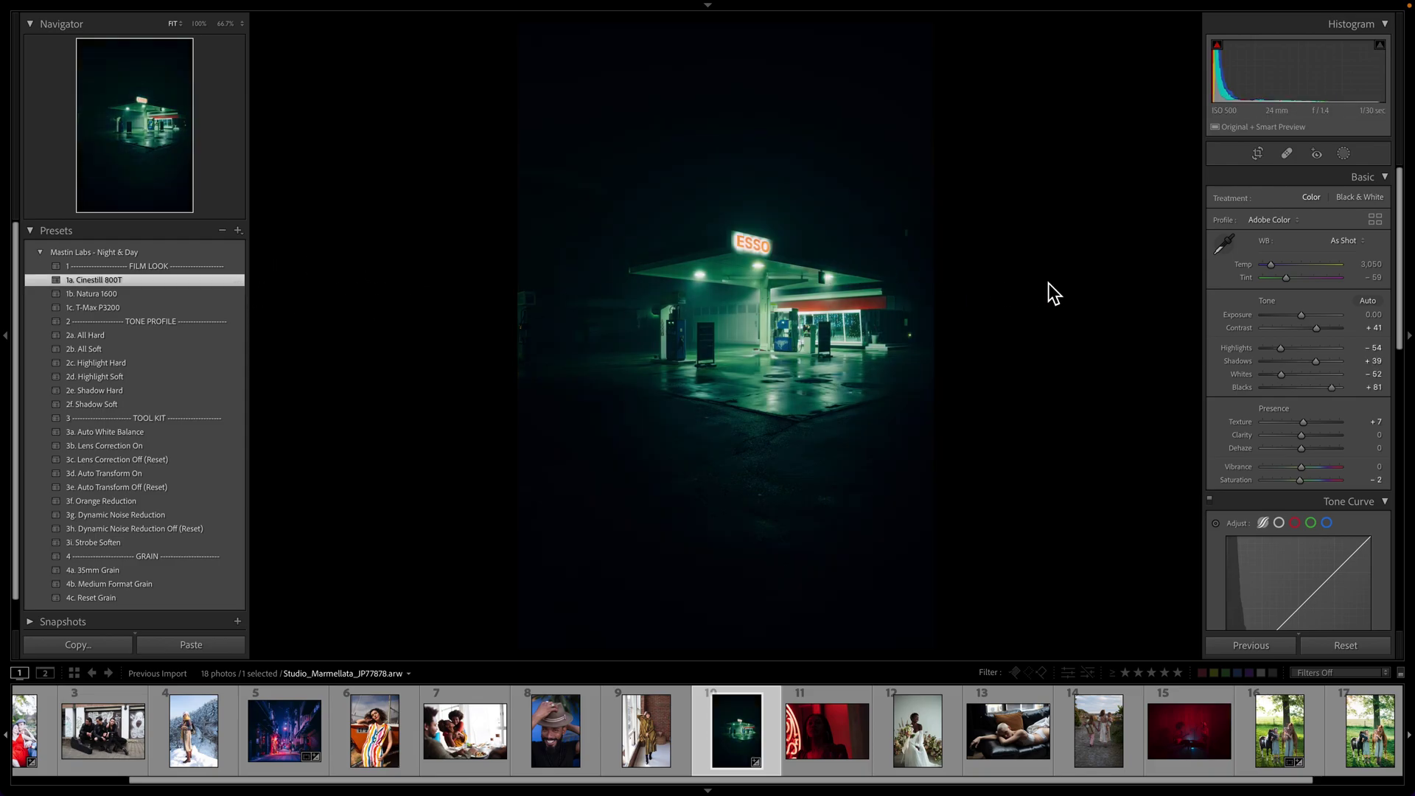
Raise the photo's exposure to +0.40 and set the white balance temperature to 2,898
drag(1308, 318, 1311, 320)
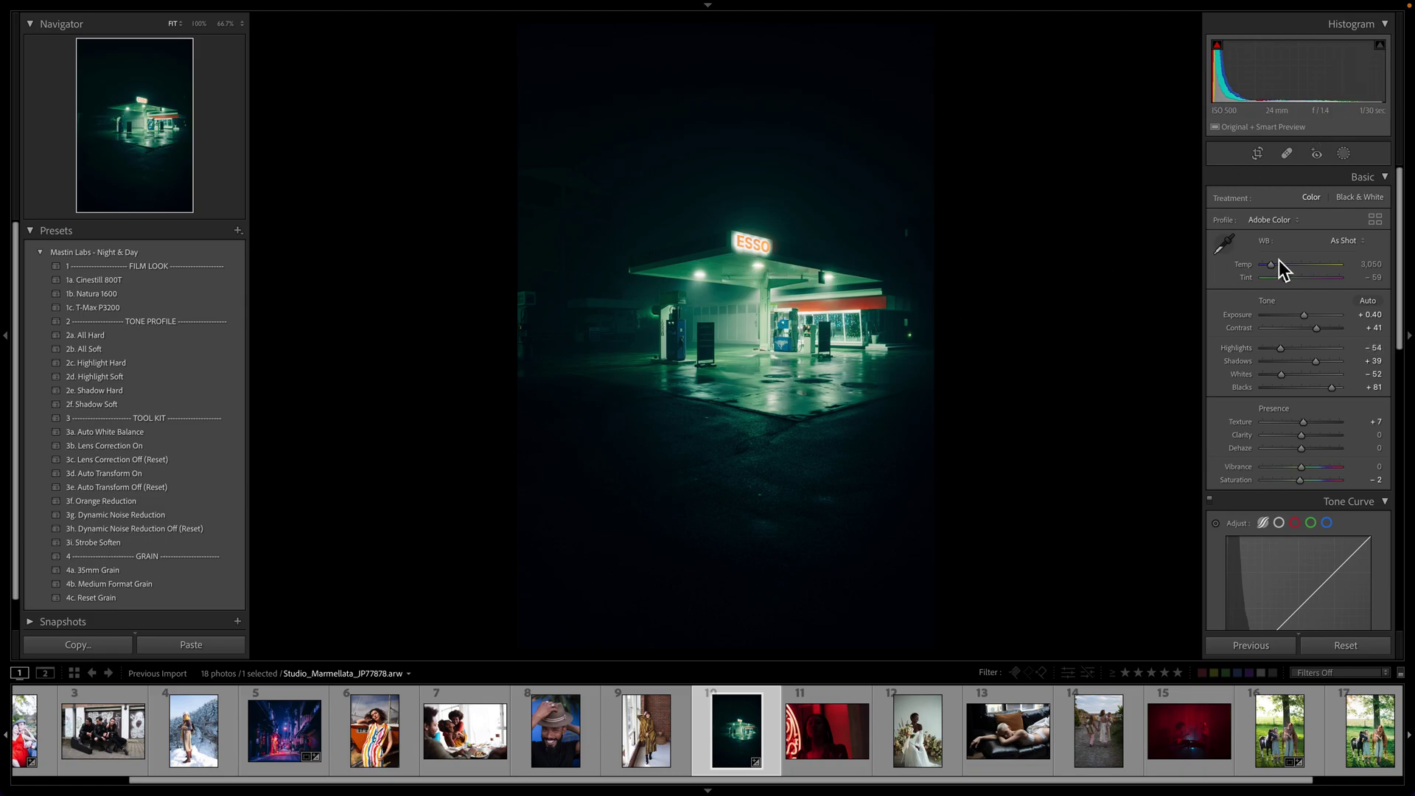
drag(1276, 268, 1275, 272)
Crop the photo slightly tighter around the gas station and apply a 4 x 3 aspect ratio
key(r)
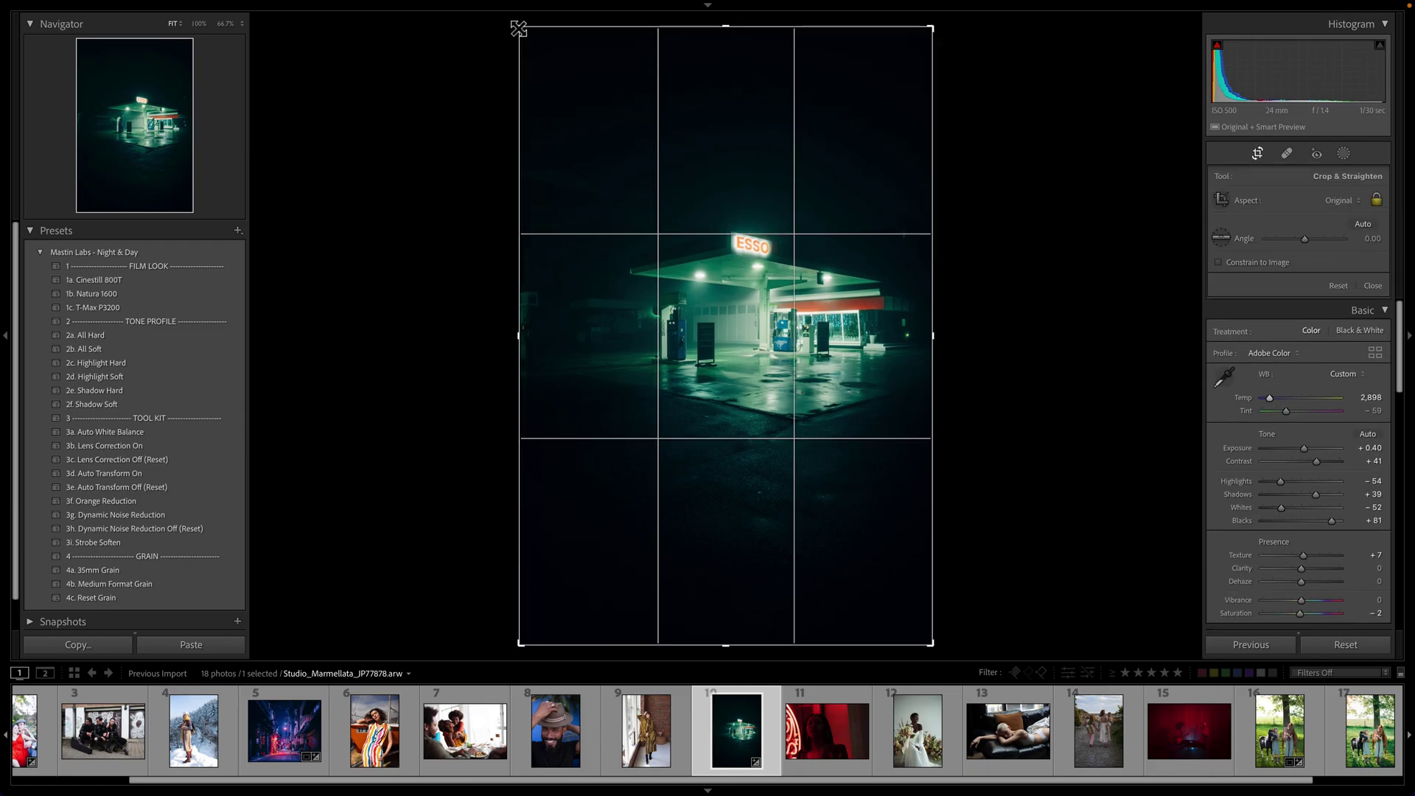
drag(519, 28, 540, 37)
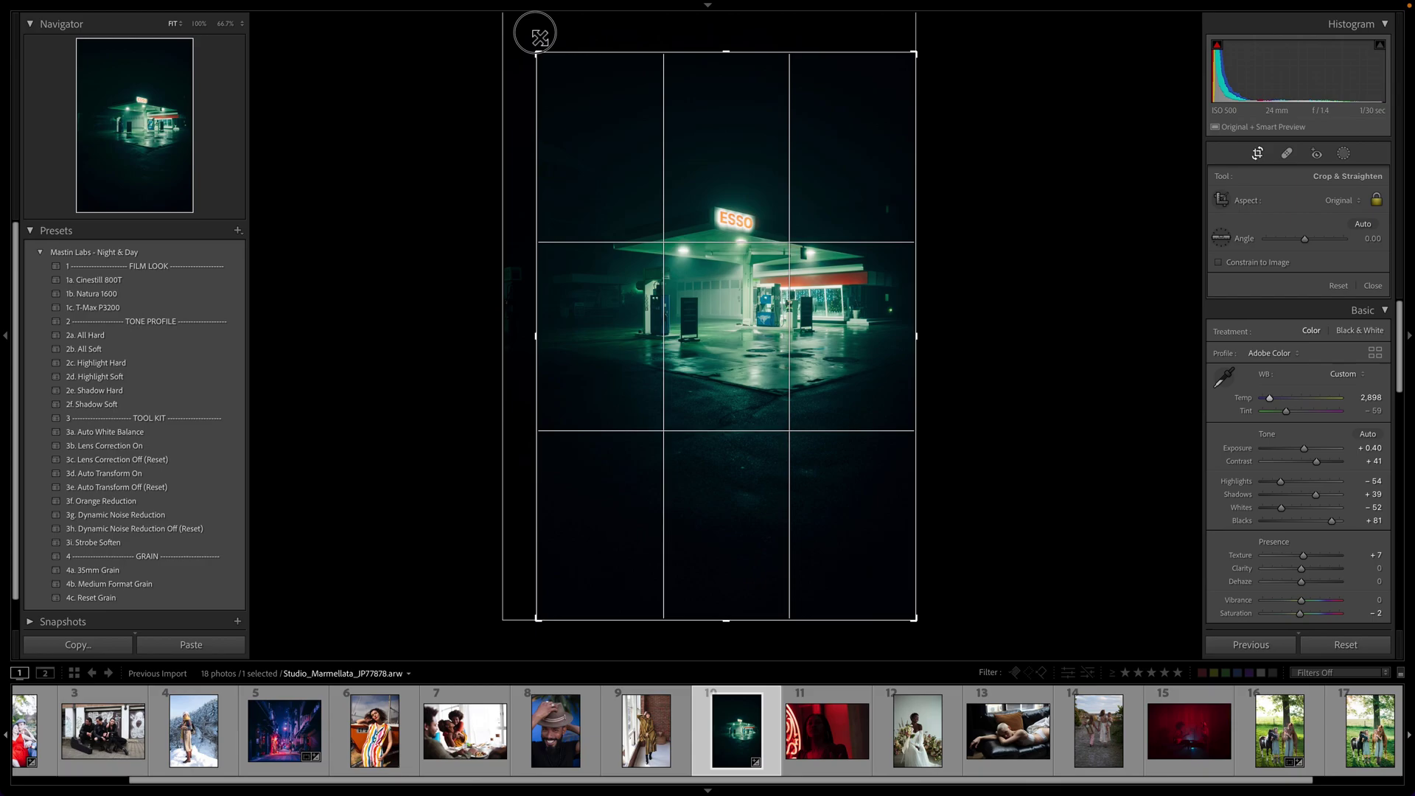
drag(673, 123, 635, 148)
right_click(730, 151)
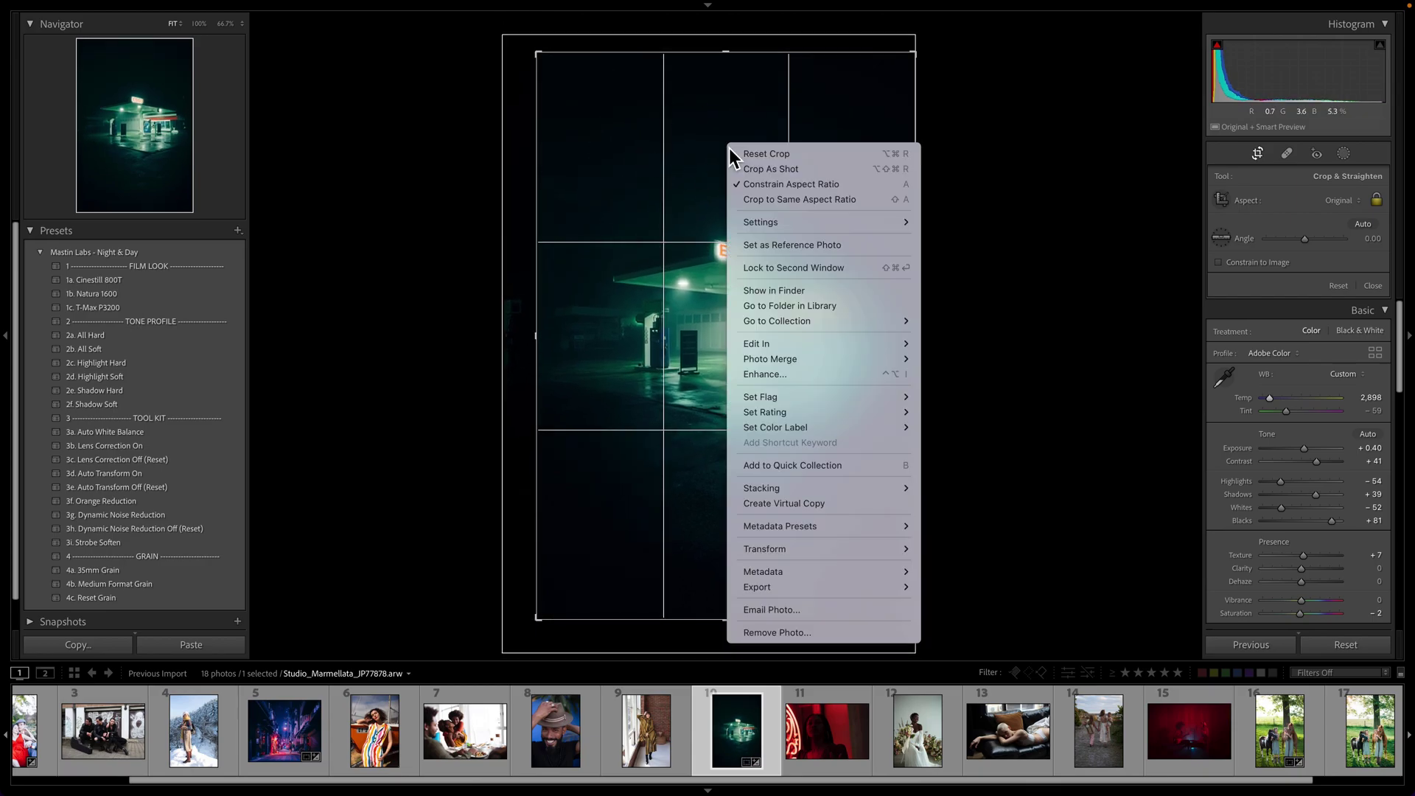
click(761, 126)
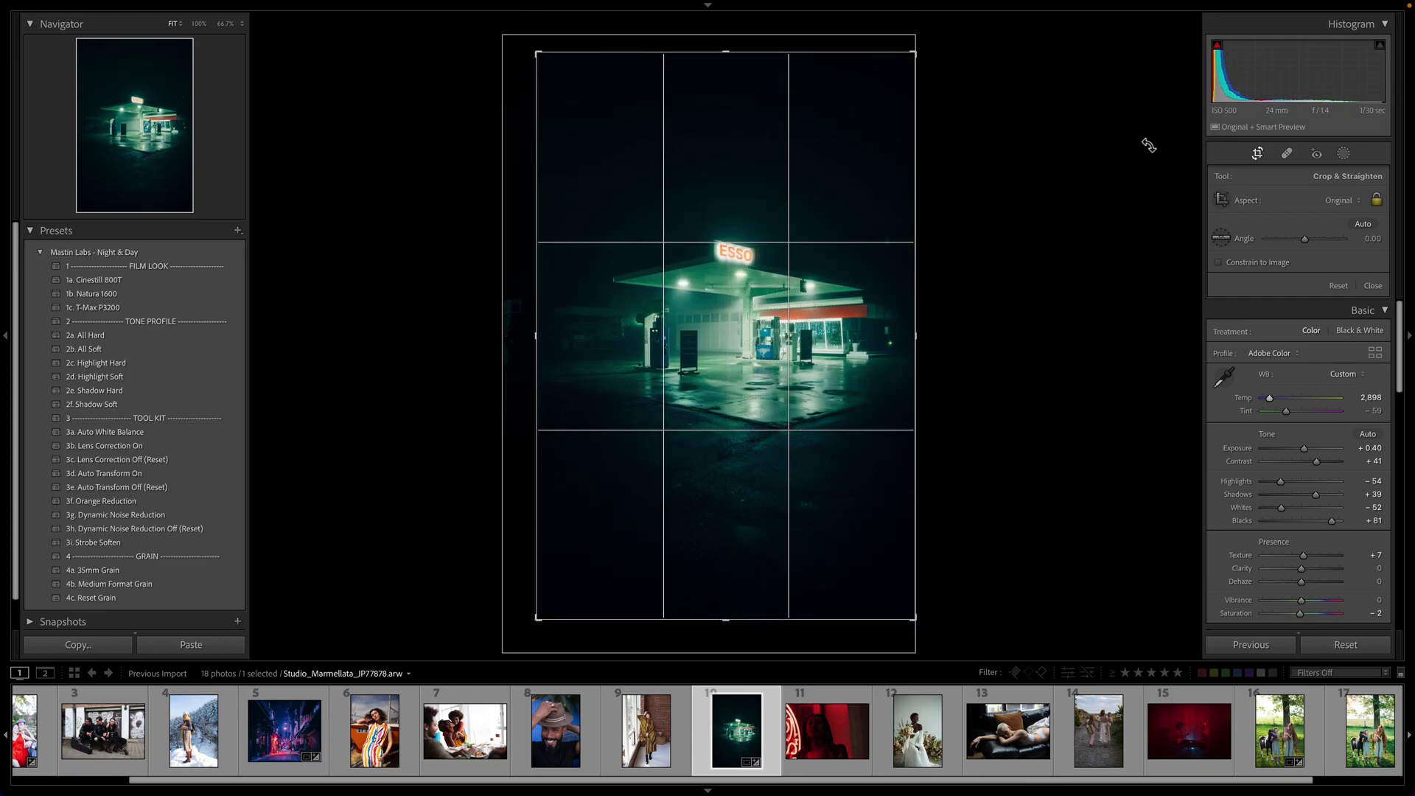
click(1330, 205)
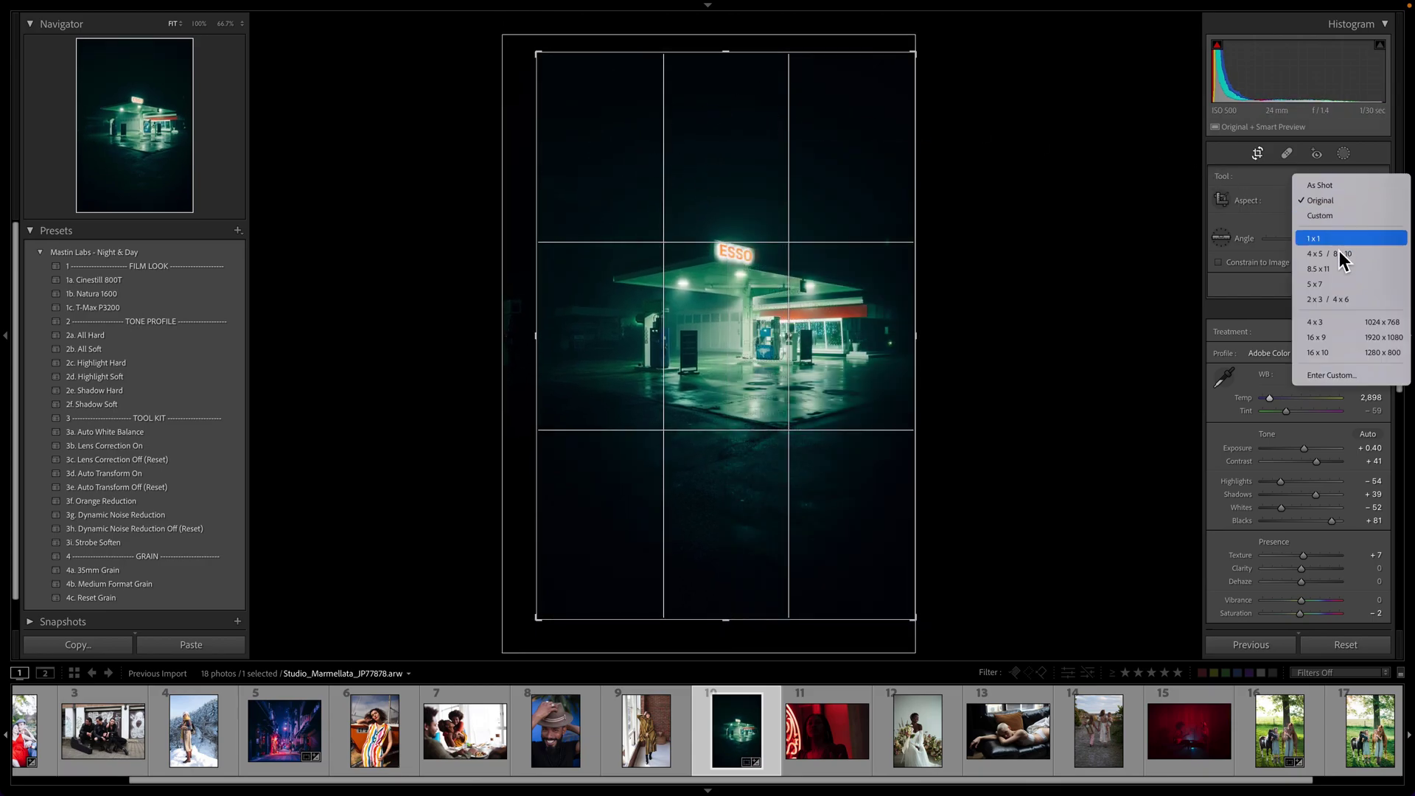
click(1361, 322)
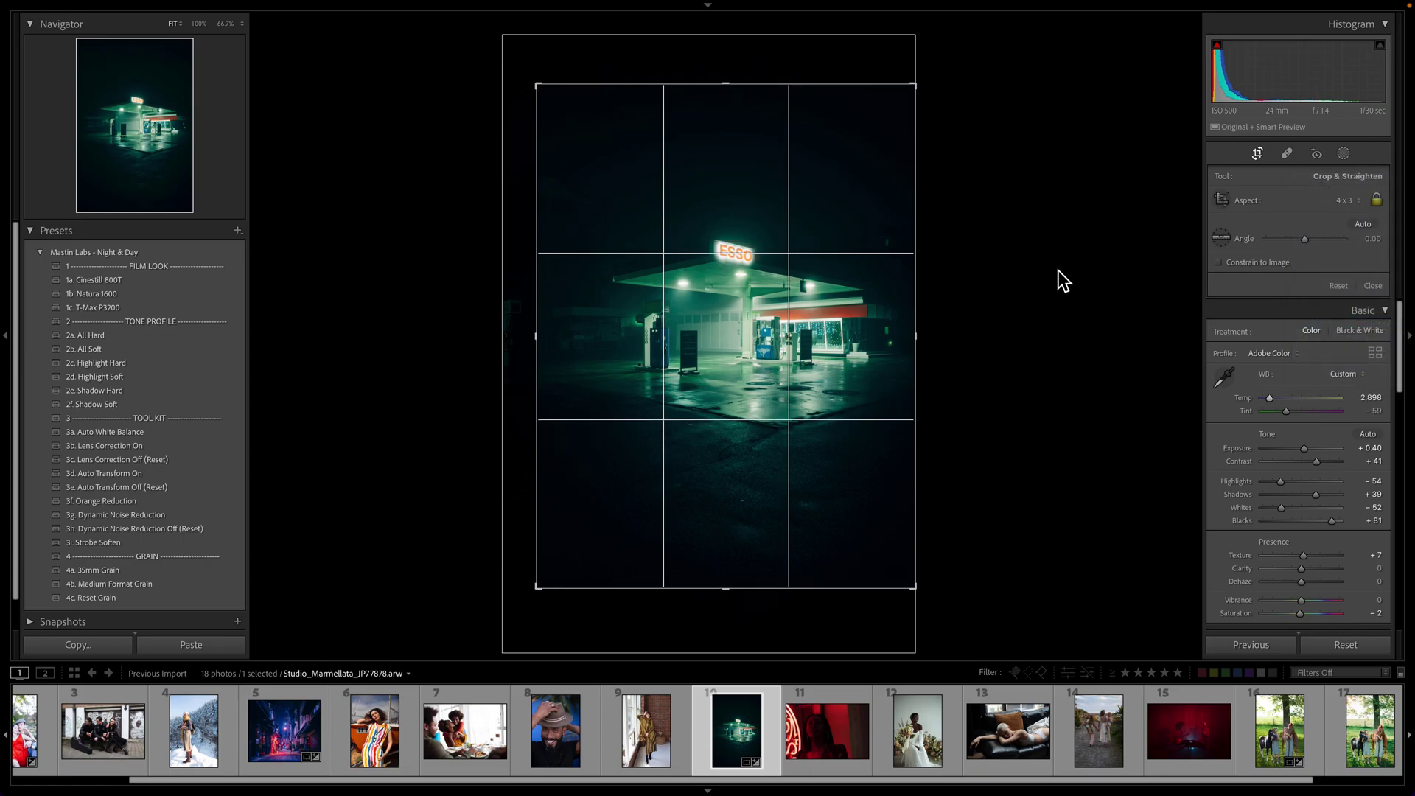
double_click(848, 231)
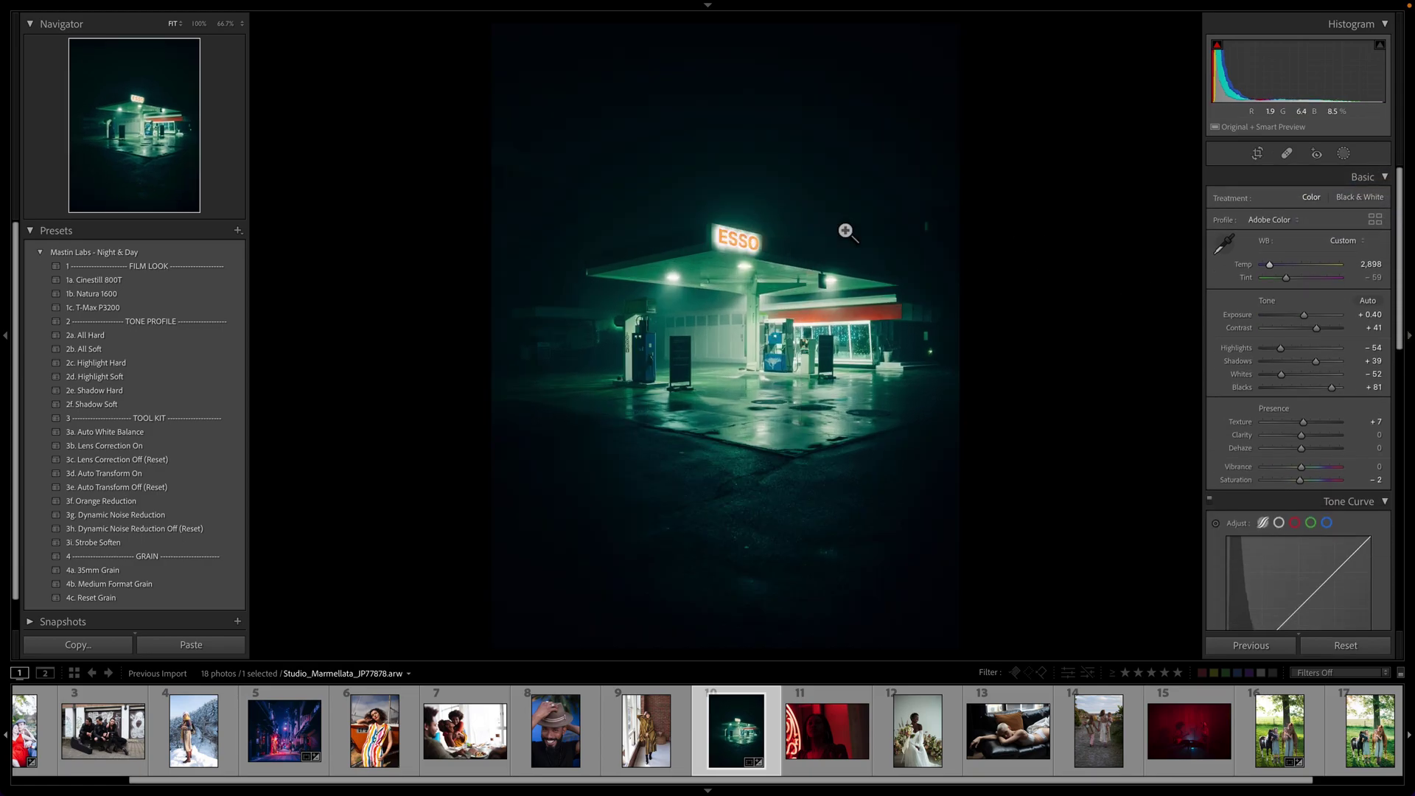
Reposition the photo within the crop so the gas station sits lower in the frame
key(r)
drag(837, 228, 847, 259)
double_click(840, 252)
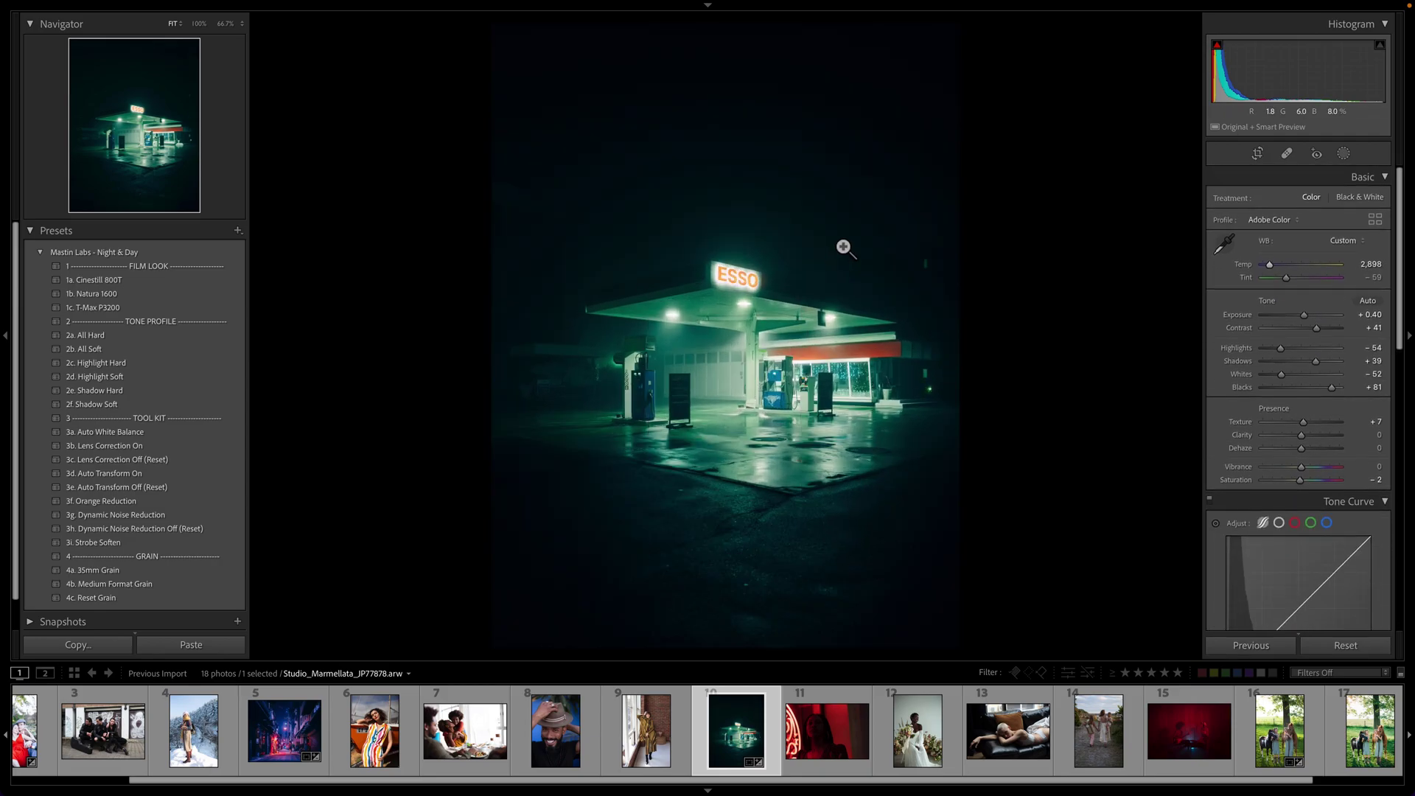
Open the cropped photo in Adobe Photoshop 2022 for editing
right_click(752, 763)
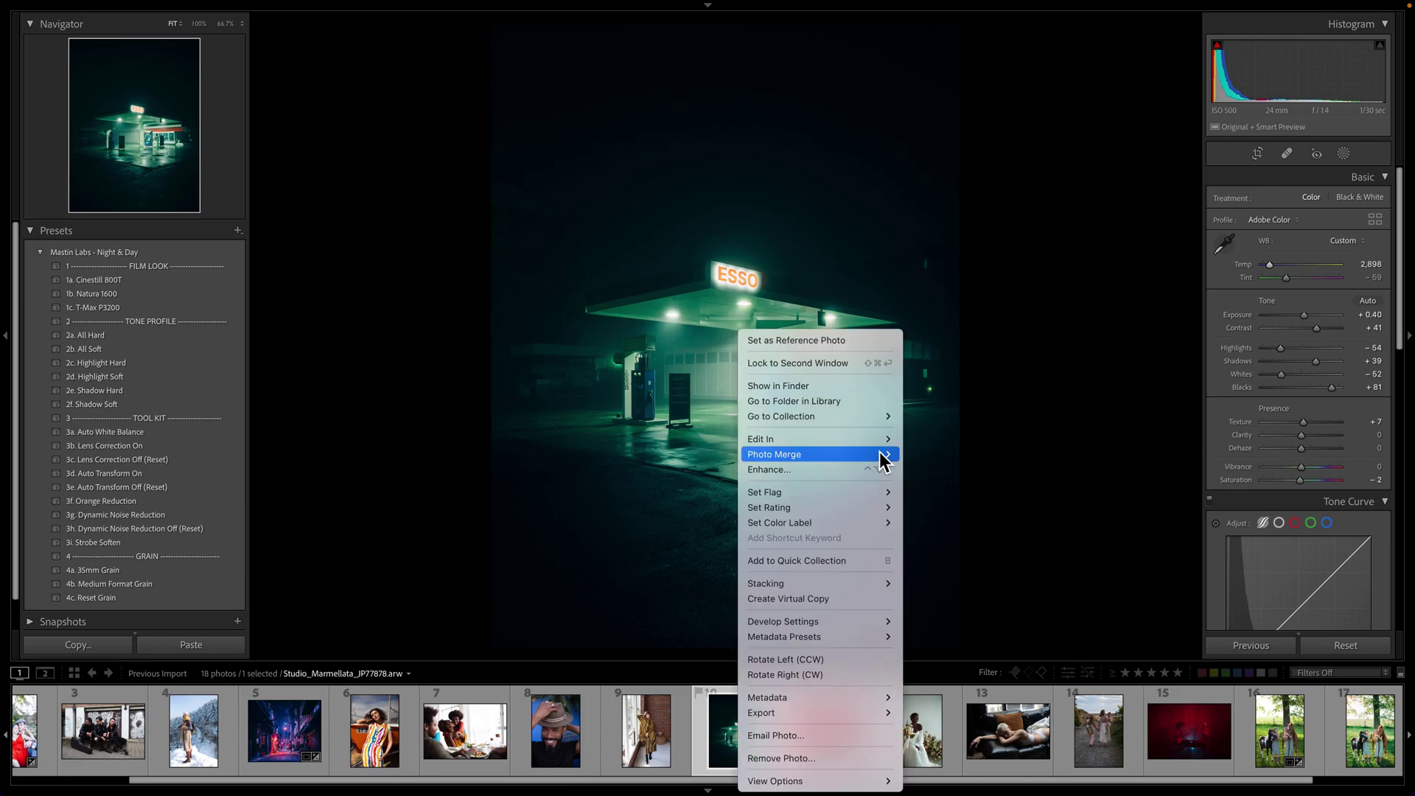
mouse_move(881, 440)
click(936, 442)
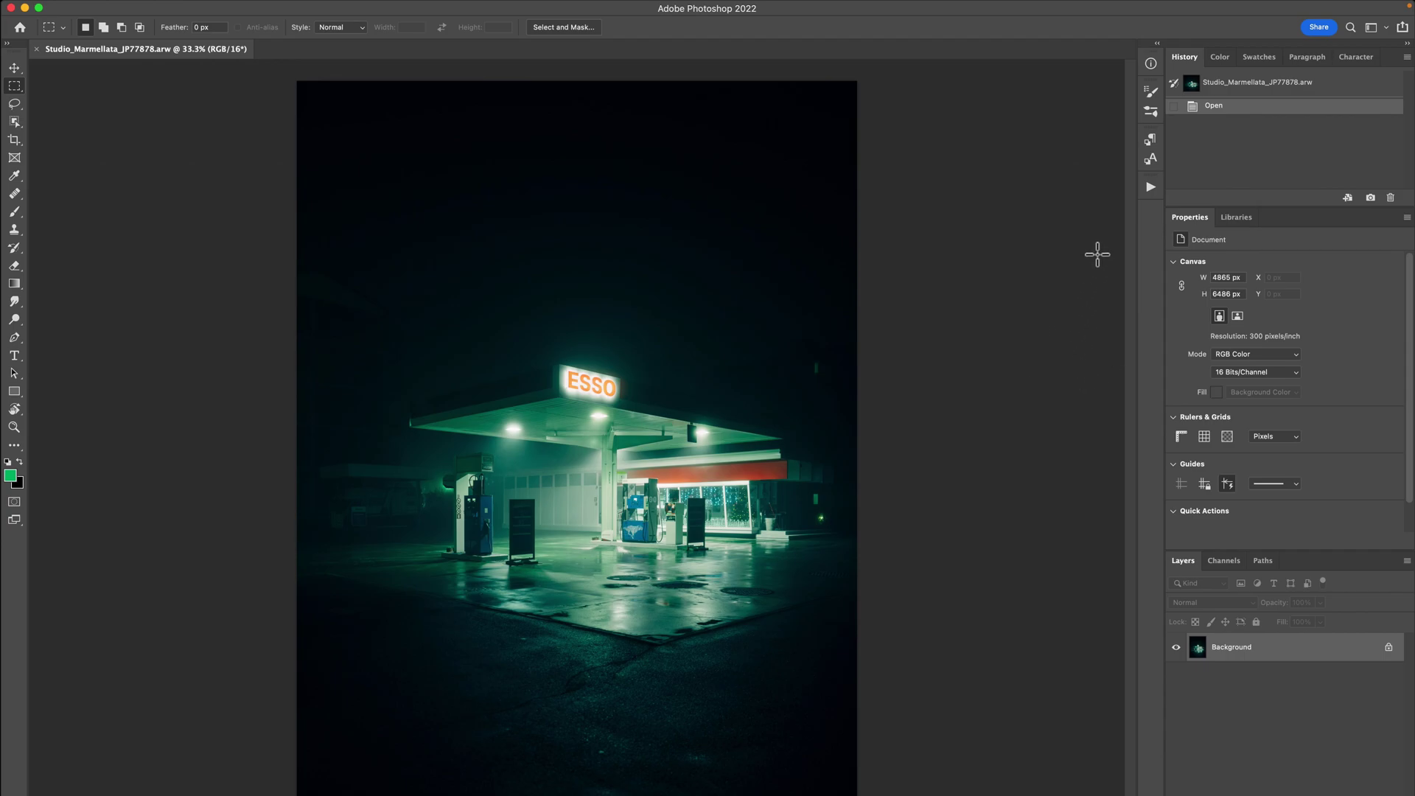
Run the Cinestill 800T Halation action from the Mastin Labs - Night & Day Halation set and enlarge the layer list
click(1155, 187)
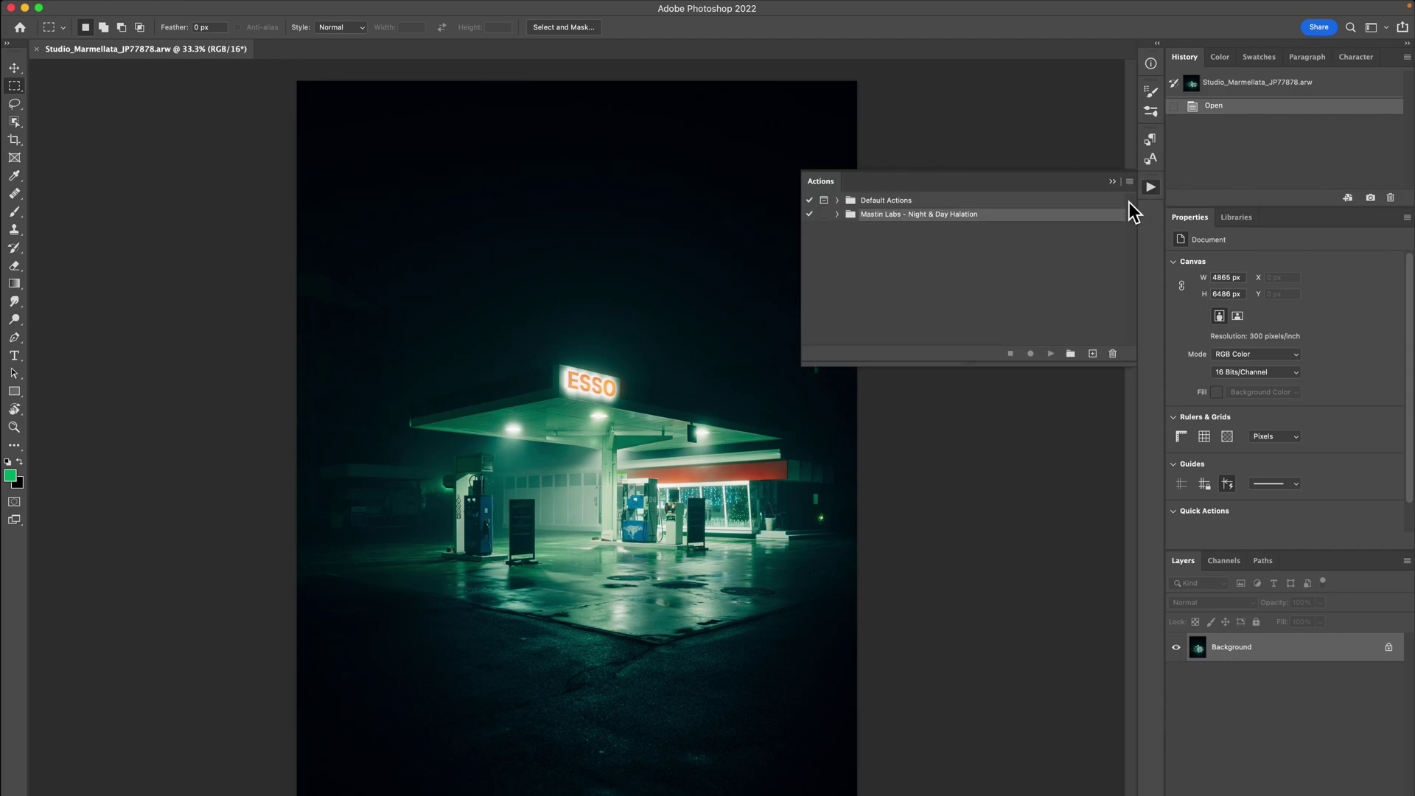
click(837, 214)
click(976, 231)
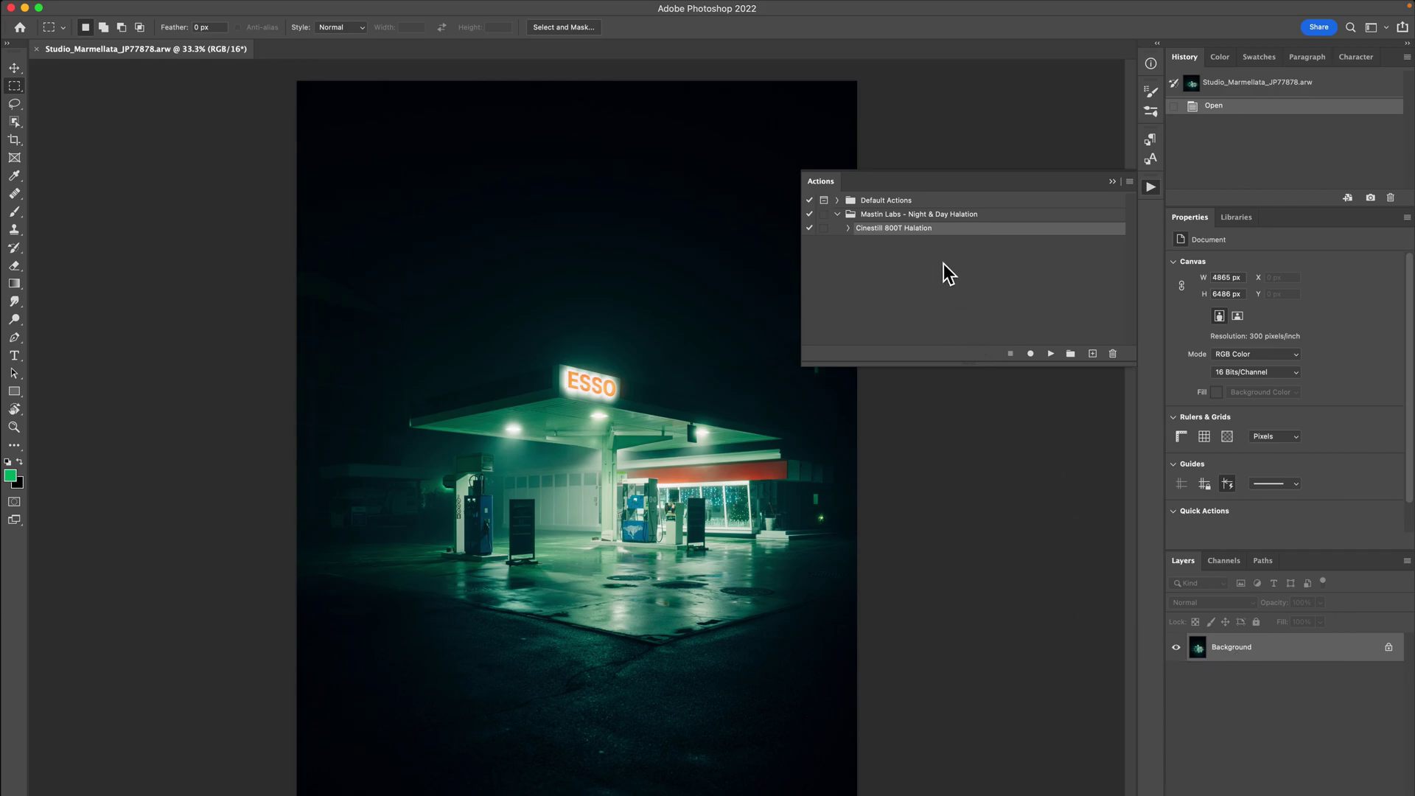
click(1058, 355)
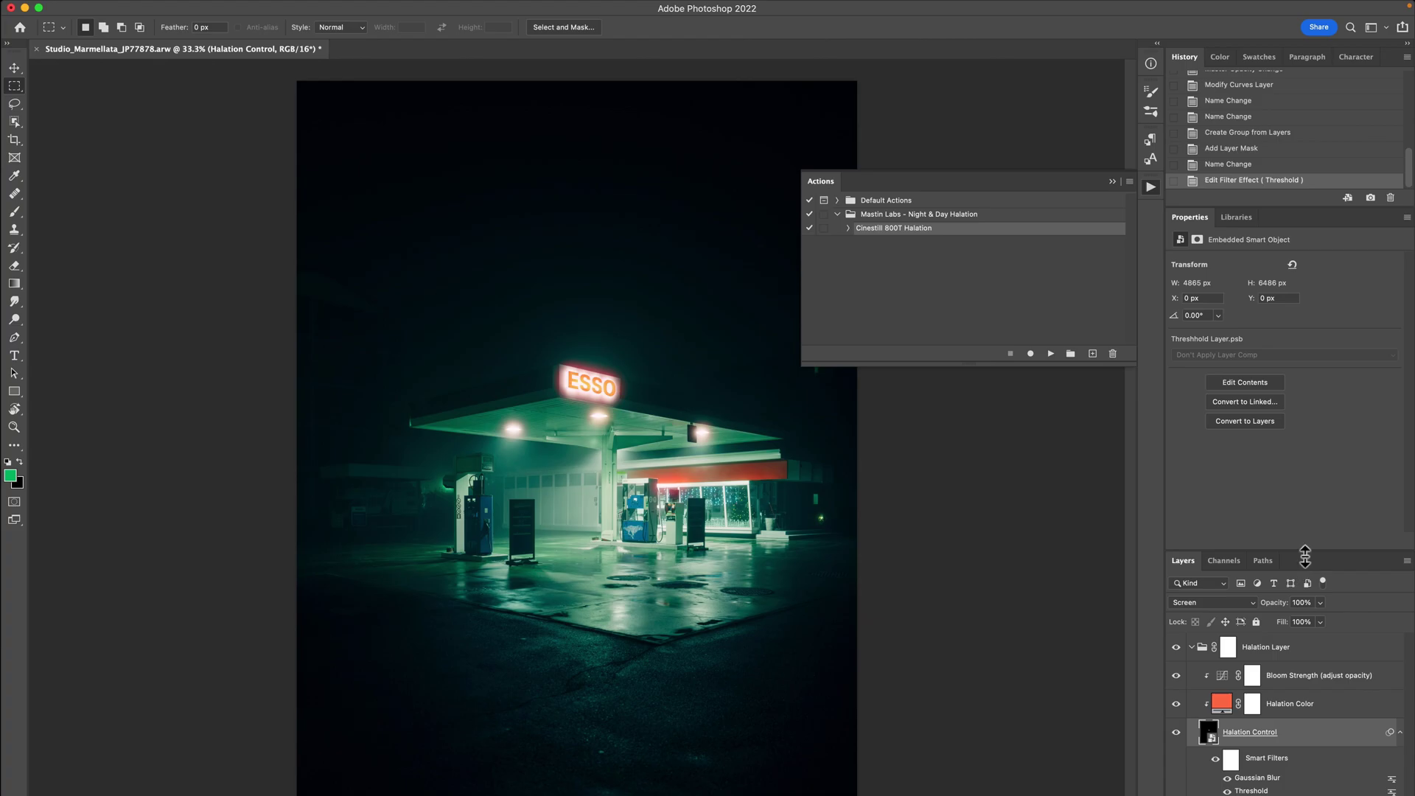
drag(1318, 558, 1302, 452)
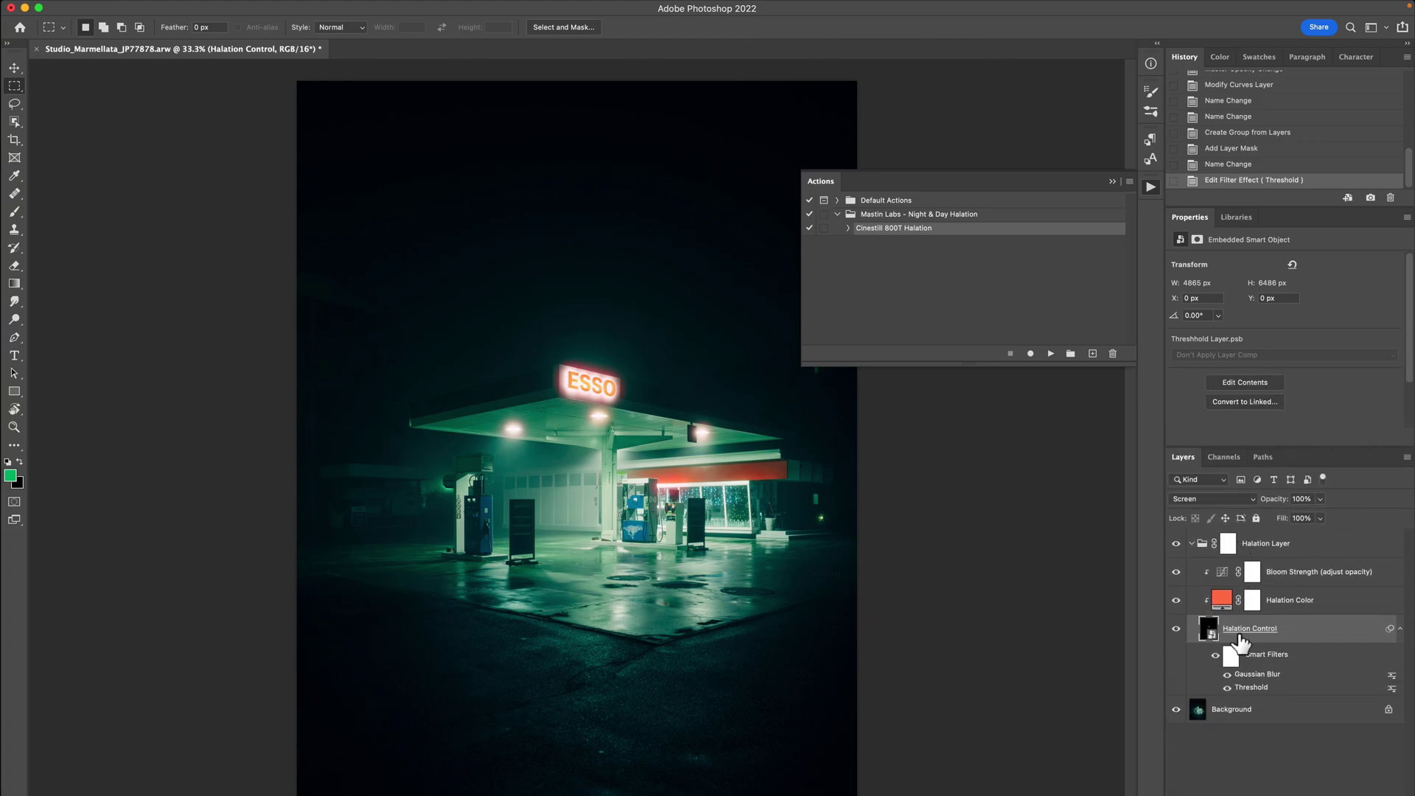
click(1151, 187)
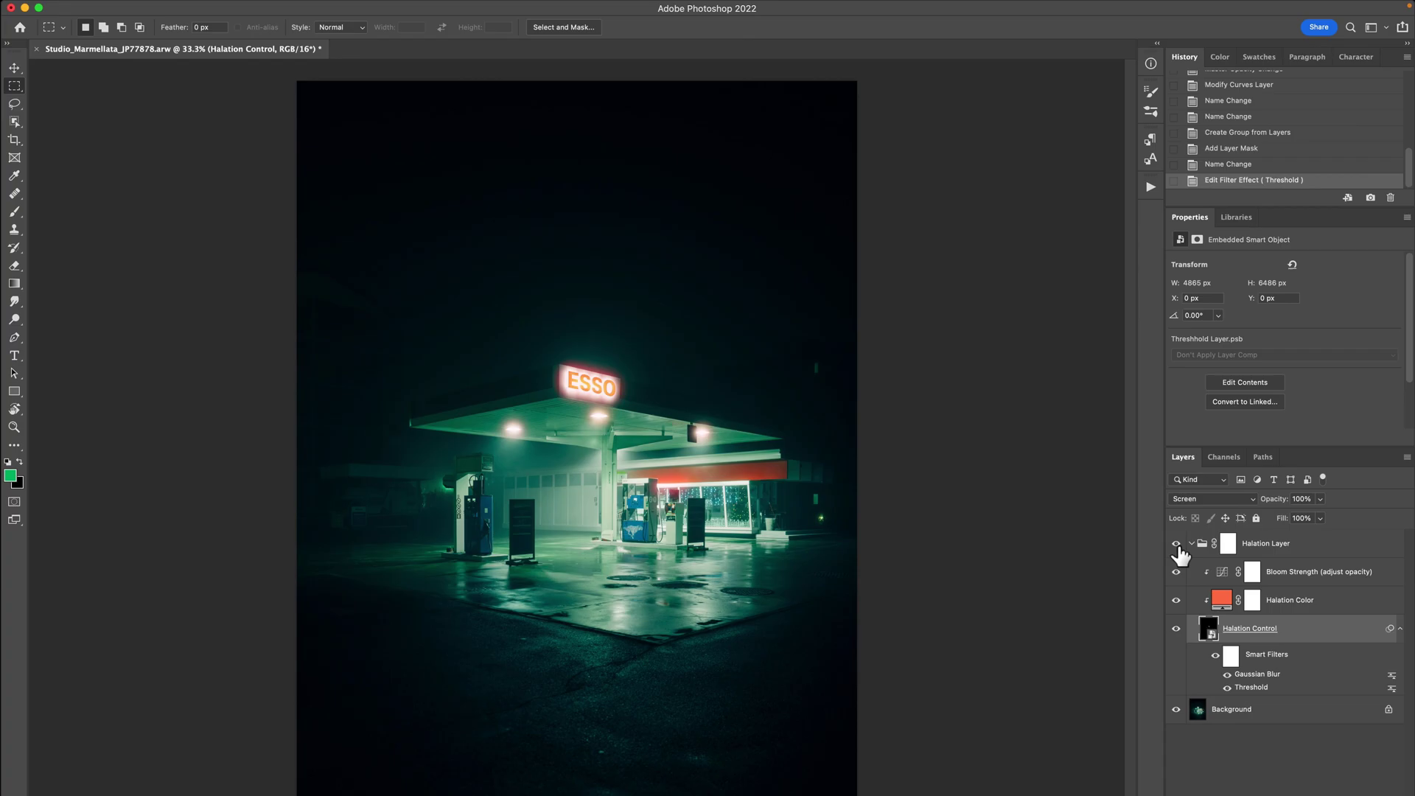
Compare the photo with and without the Halation Layer group and examine the glow at 100% zoom
click(1177, 545)
click(1177, 545)
scroll(567, 417, up, 6)
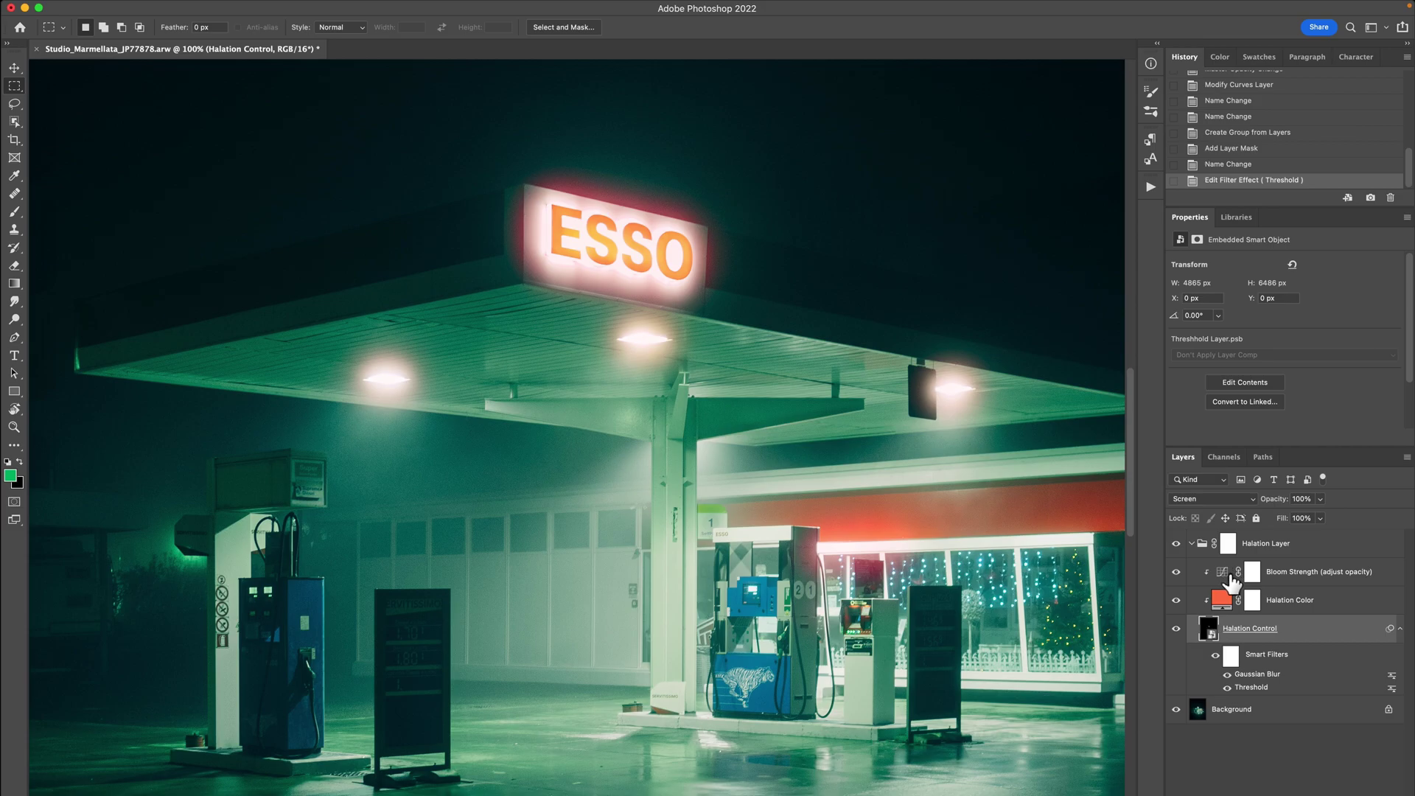
Try the Bloom Strength layer at 100% opacity and undo the change
click(1232, 581)
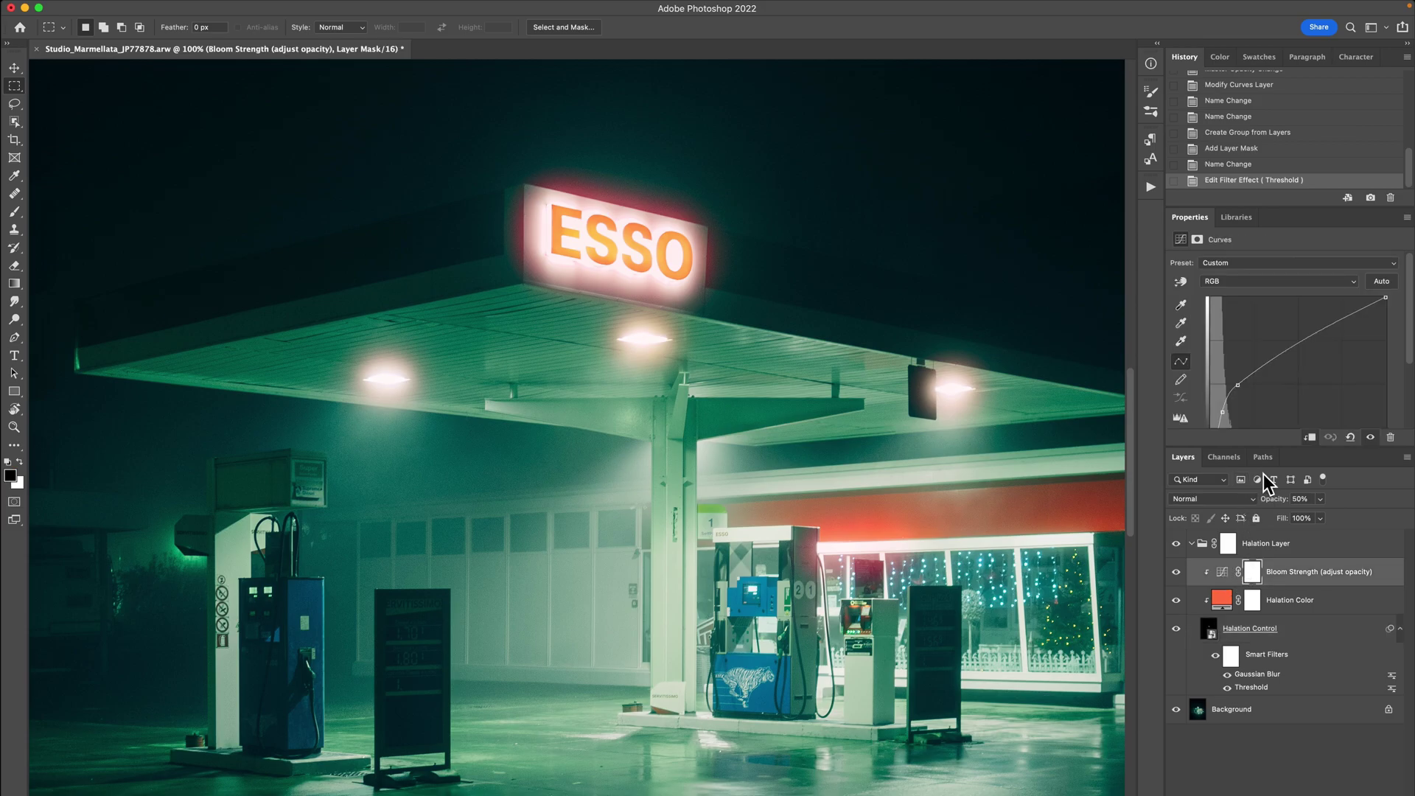
drag(1281, 508, 1412, 509)
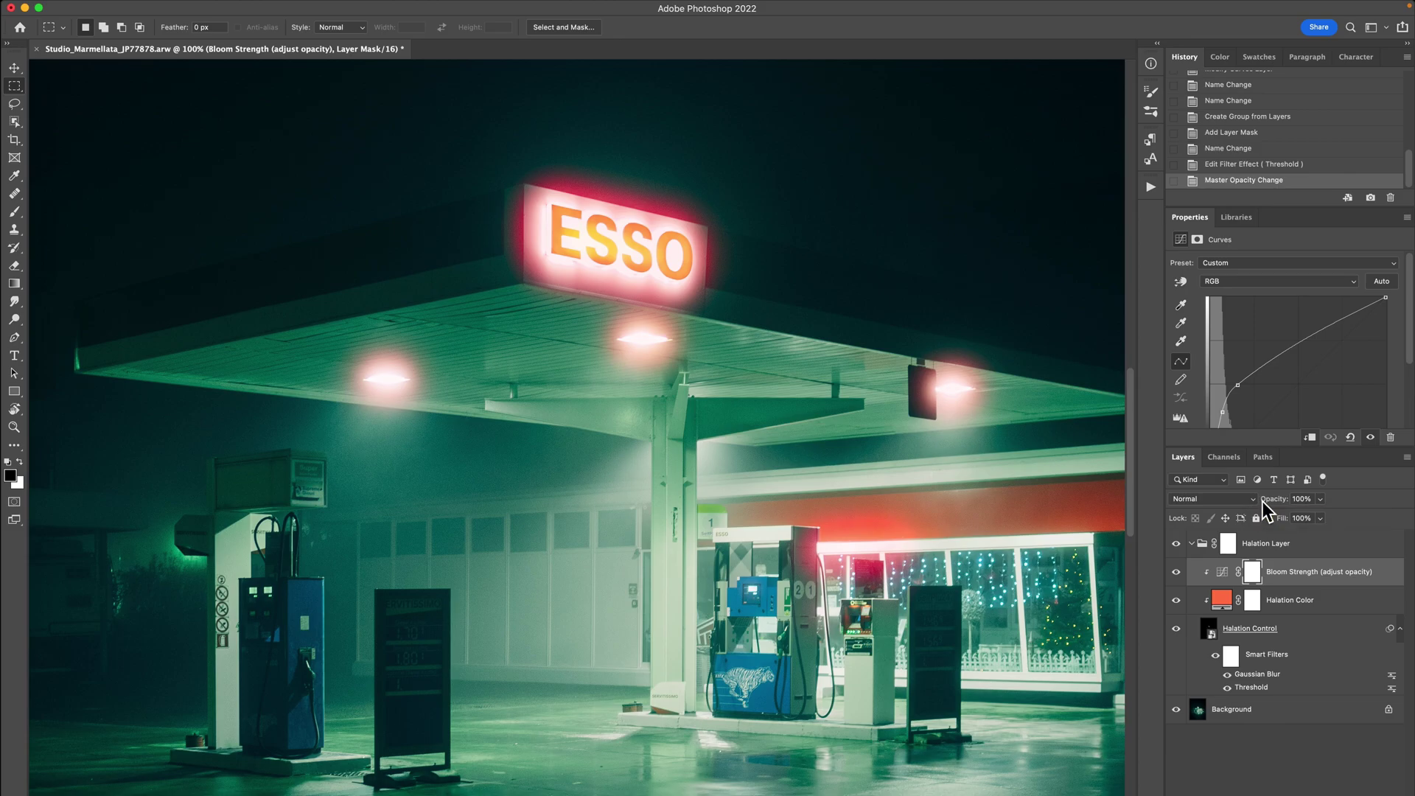
key(super+z)
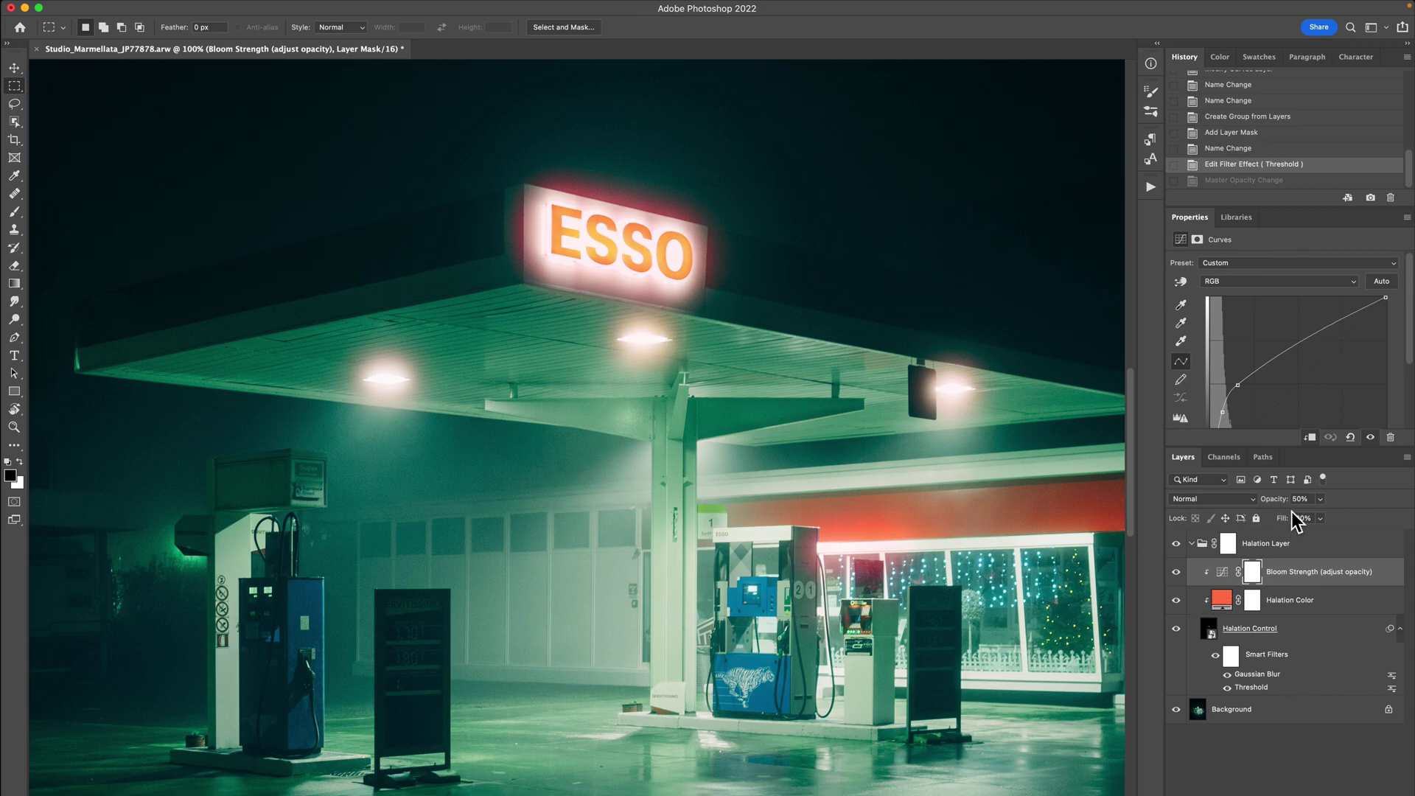
Paint black on the Halation Layer group's mask with a 70 px brush along the area just above the ESSO sign
click(1193, 545)
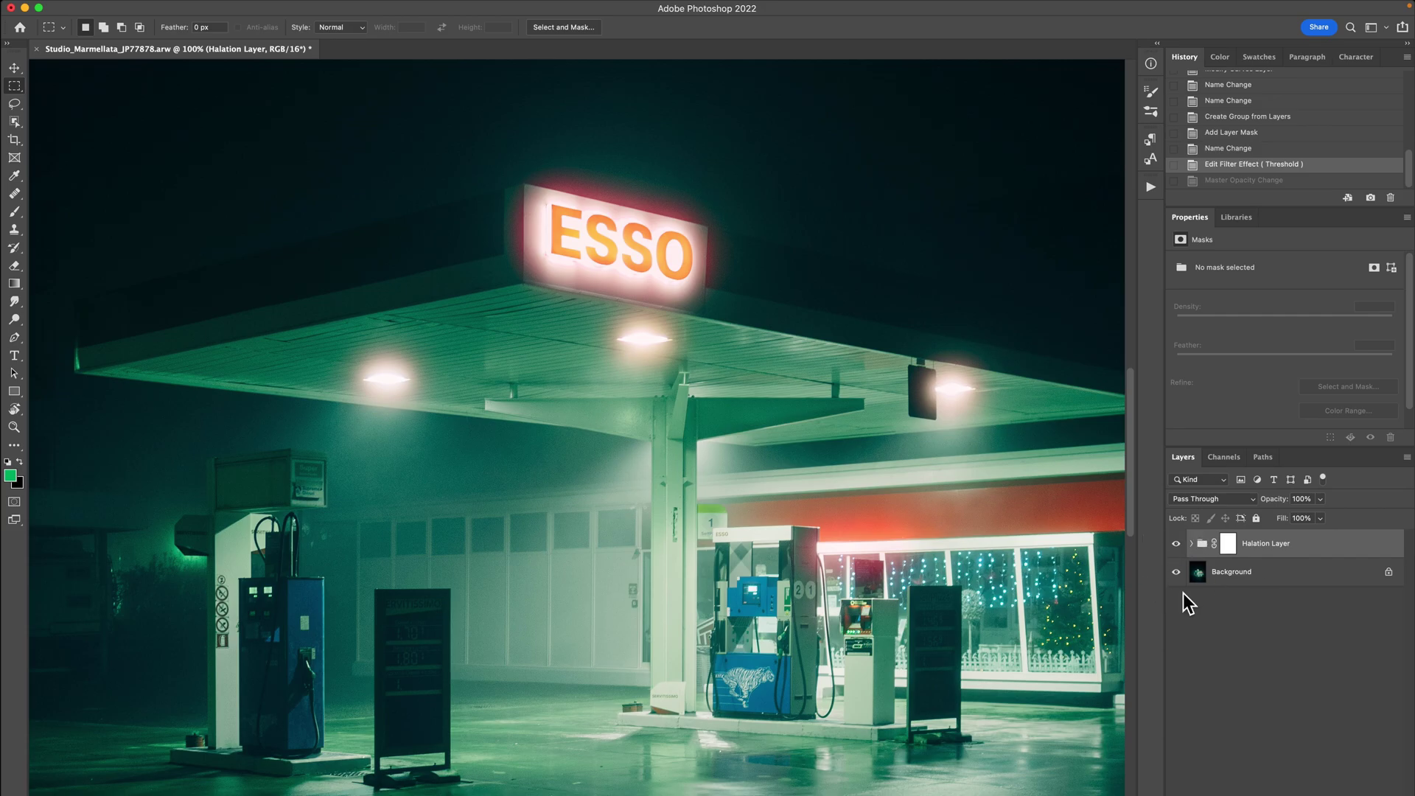
click(1233, 550)
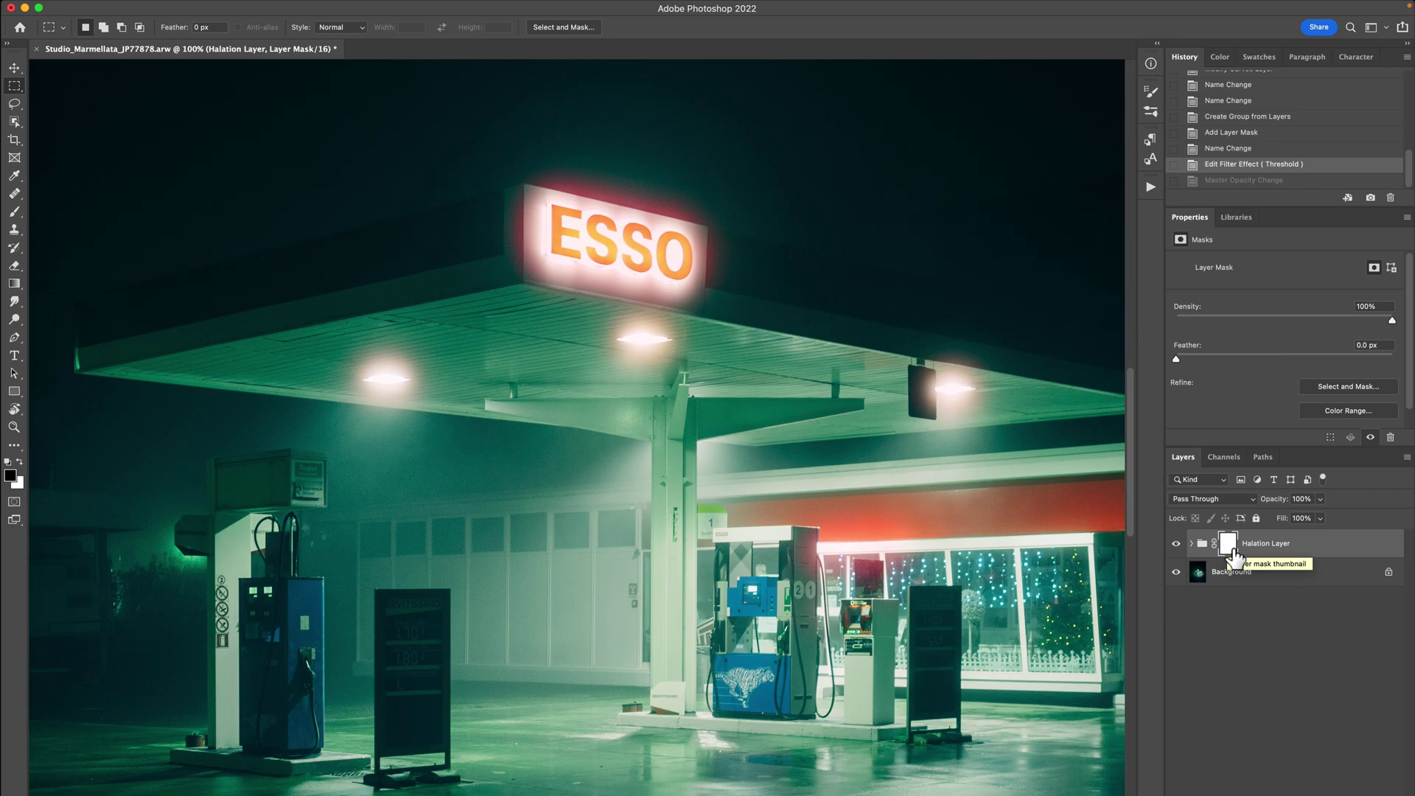
mouse_move(1135, 2)
mouse_down()
mouse_move(1143, 236)
mouse_move(1144, 25)
mouse_up()
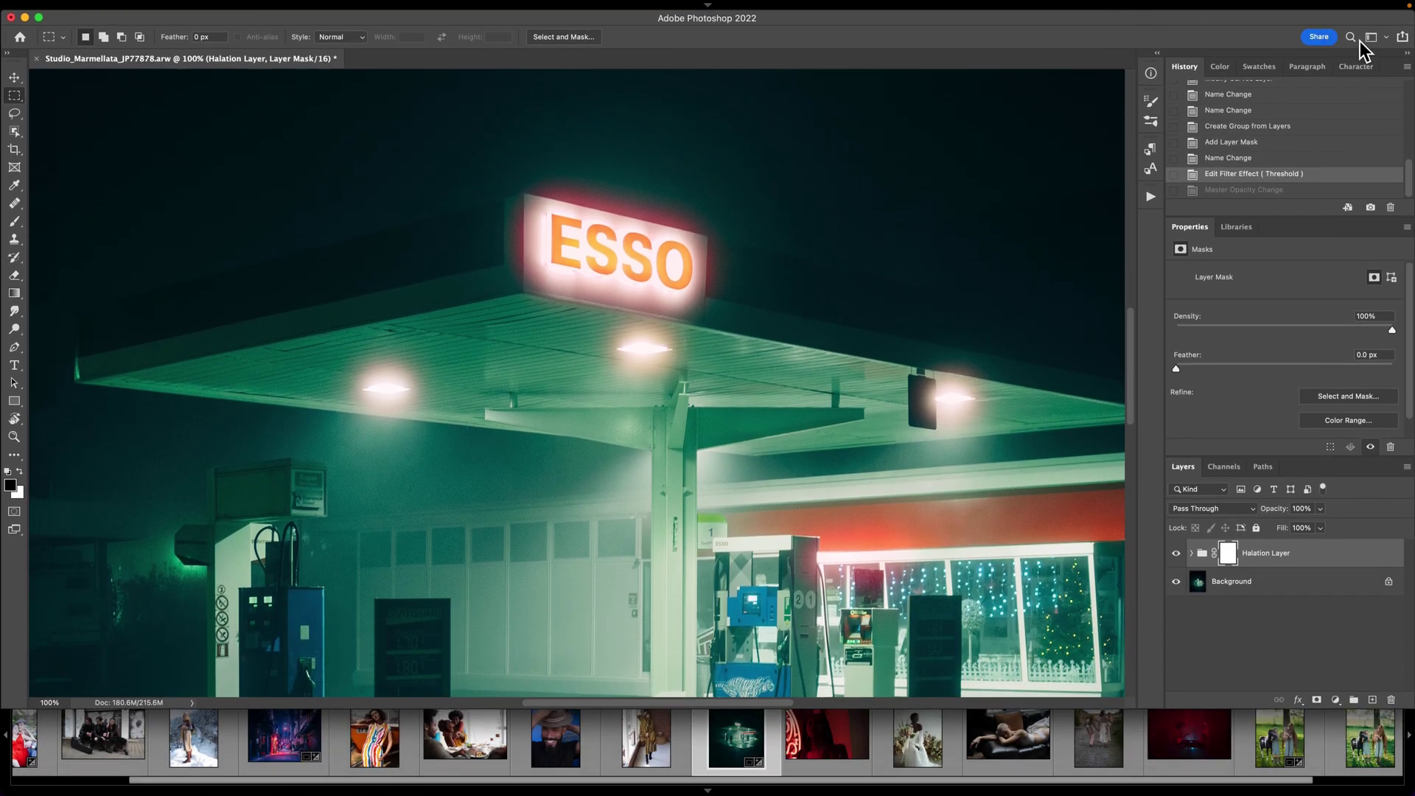
click(39, 17)
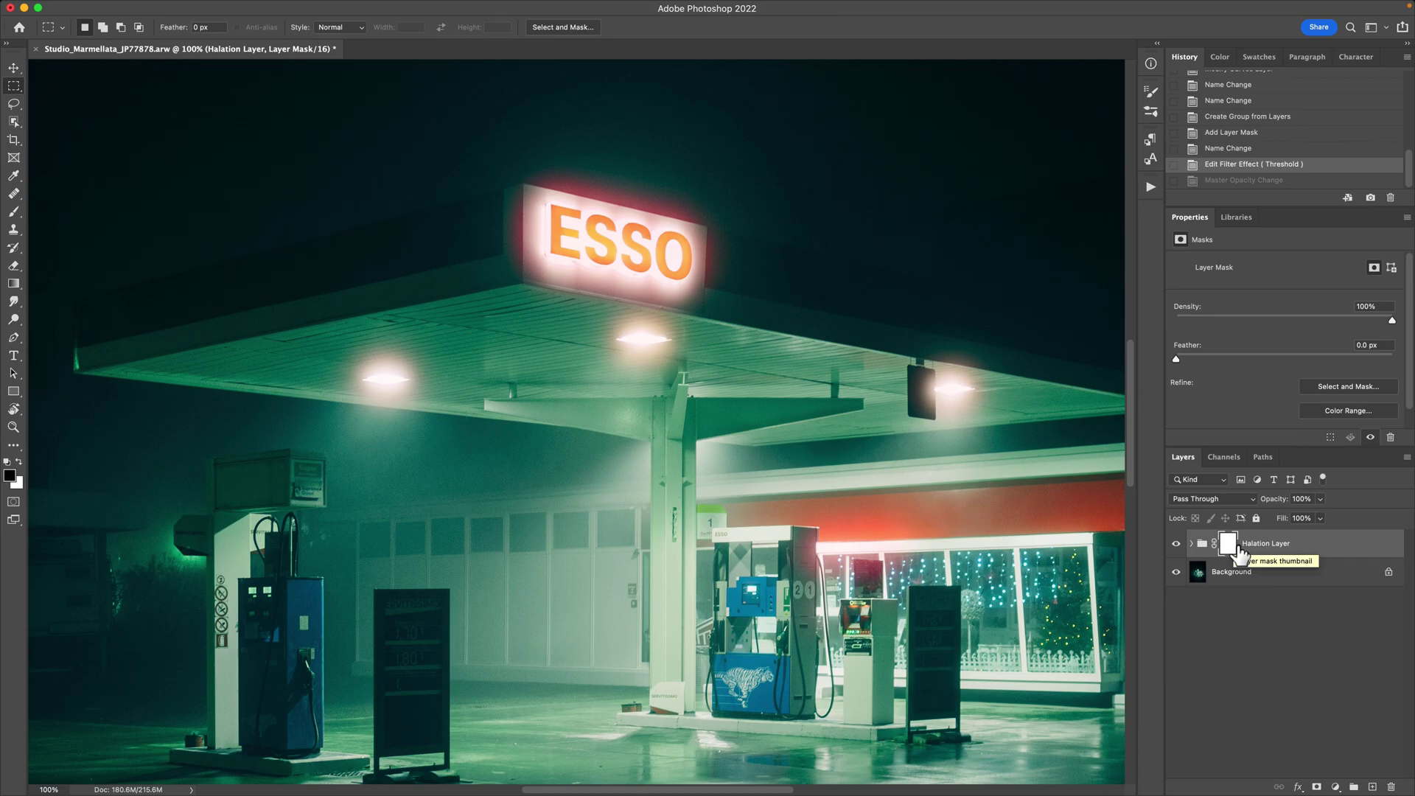
key(b)
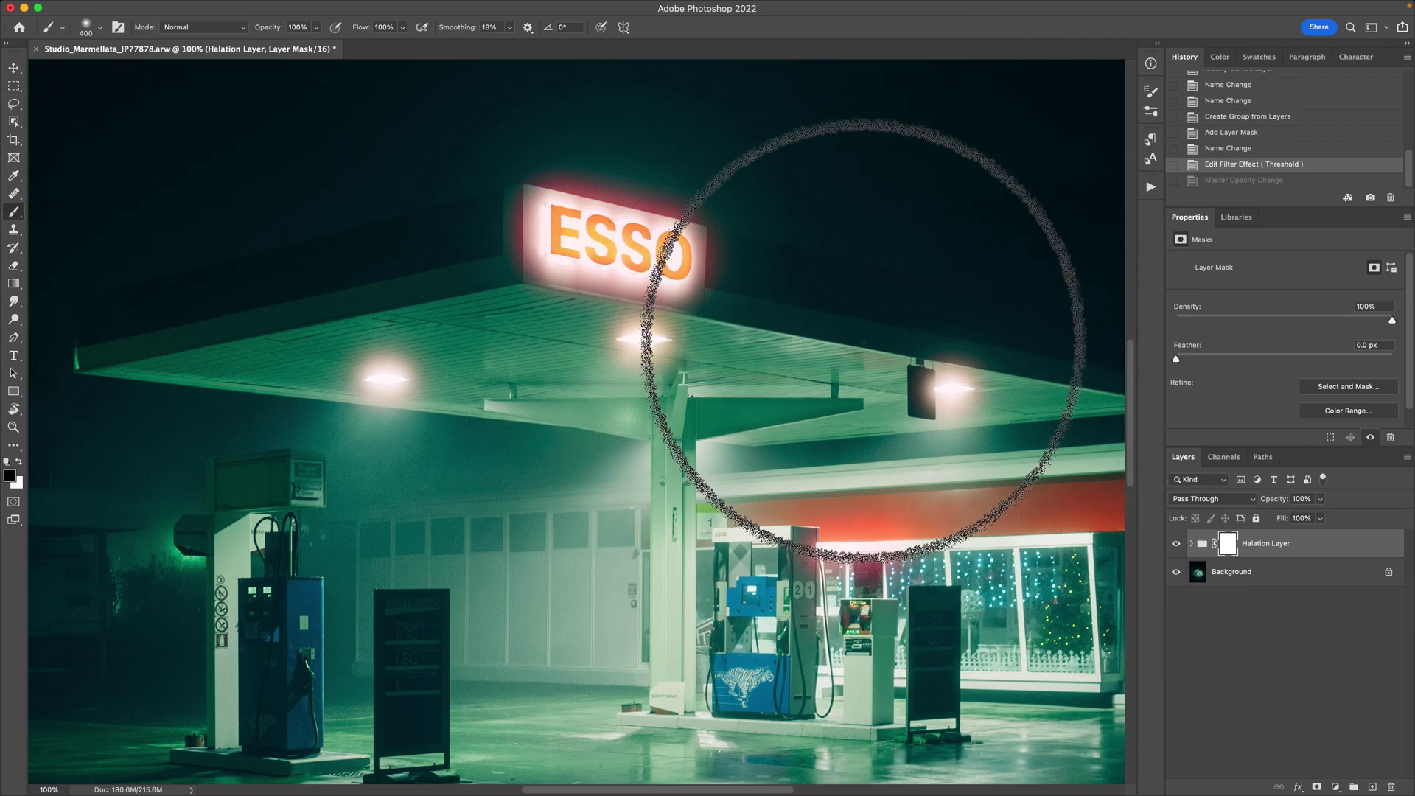
key(bracketleft)
key(bracketleft)
key(bracketleft)
key(bracketleft)
key(bracketleft)
key(bracketleft)
key(bracketleft)
key(bracketleft)
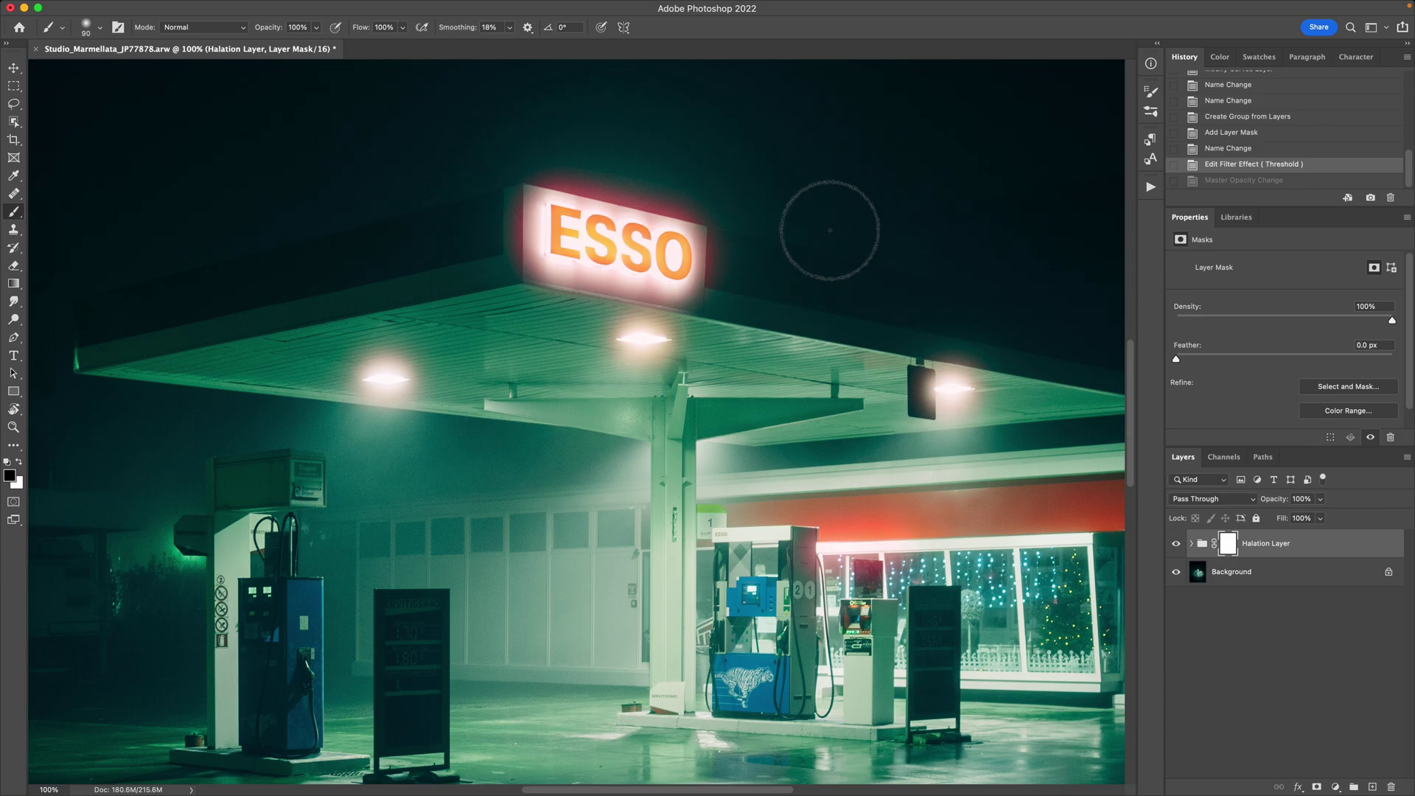
key(bracketleft)
key(bracketleft)
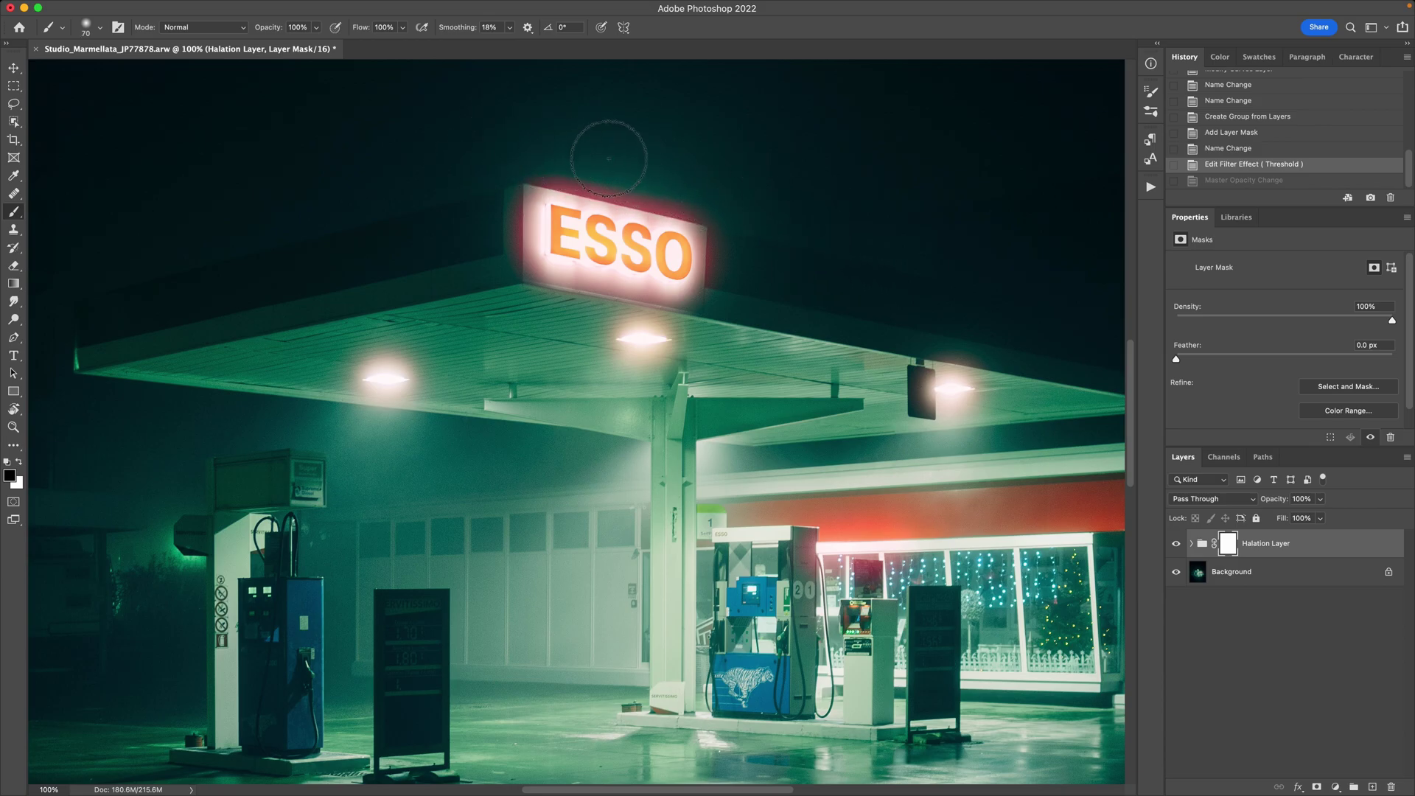
drag(793, 199, 759, 193)
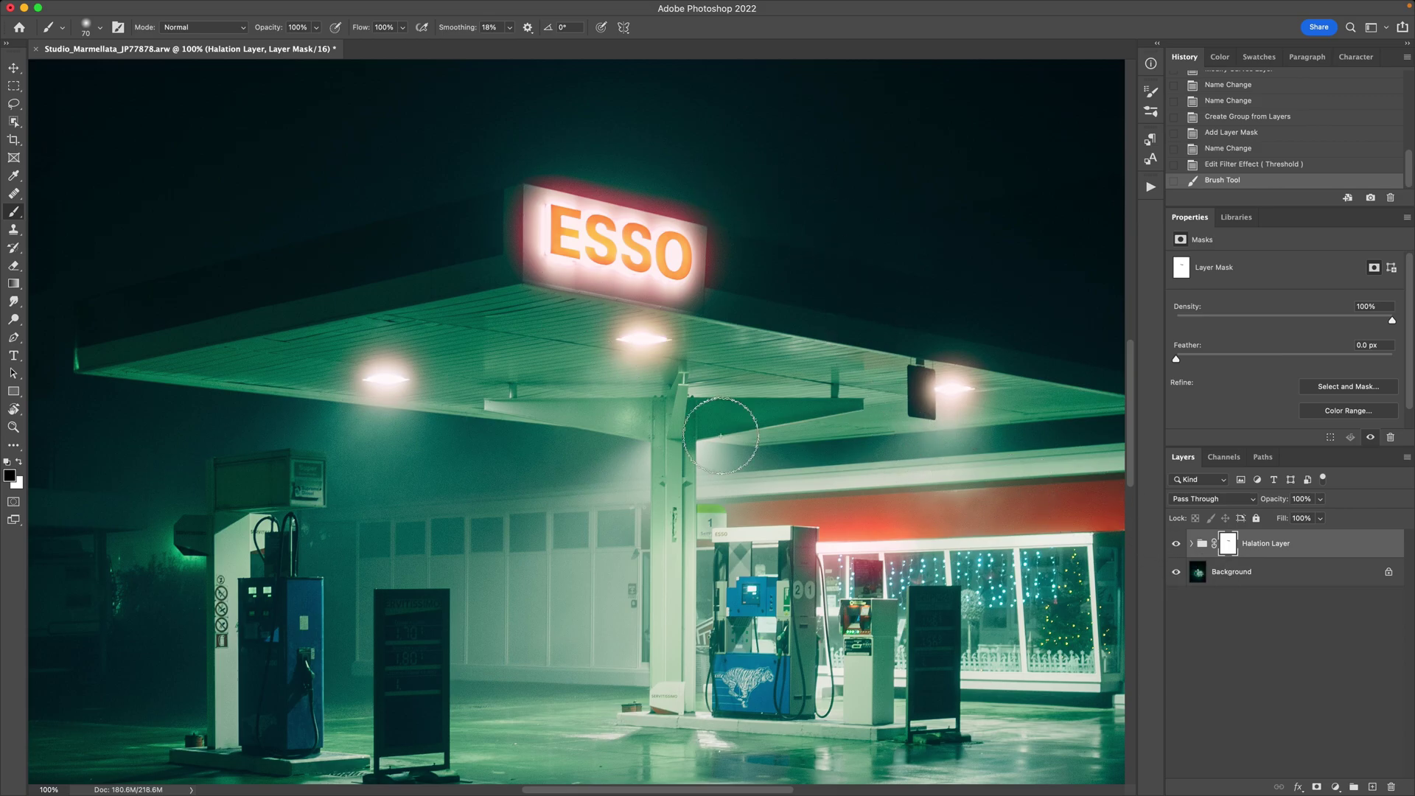
Hide the Background layer to inspect the masked halation glow, and show it again
click(1178, 573)
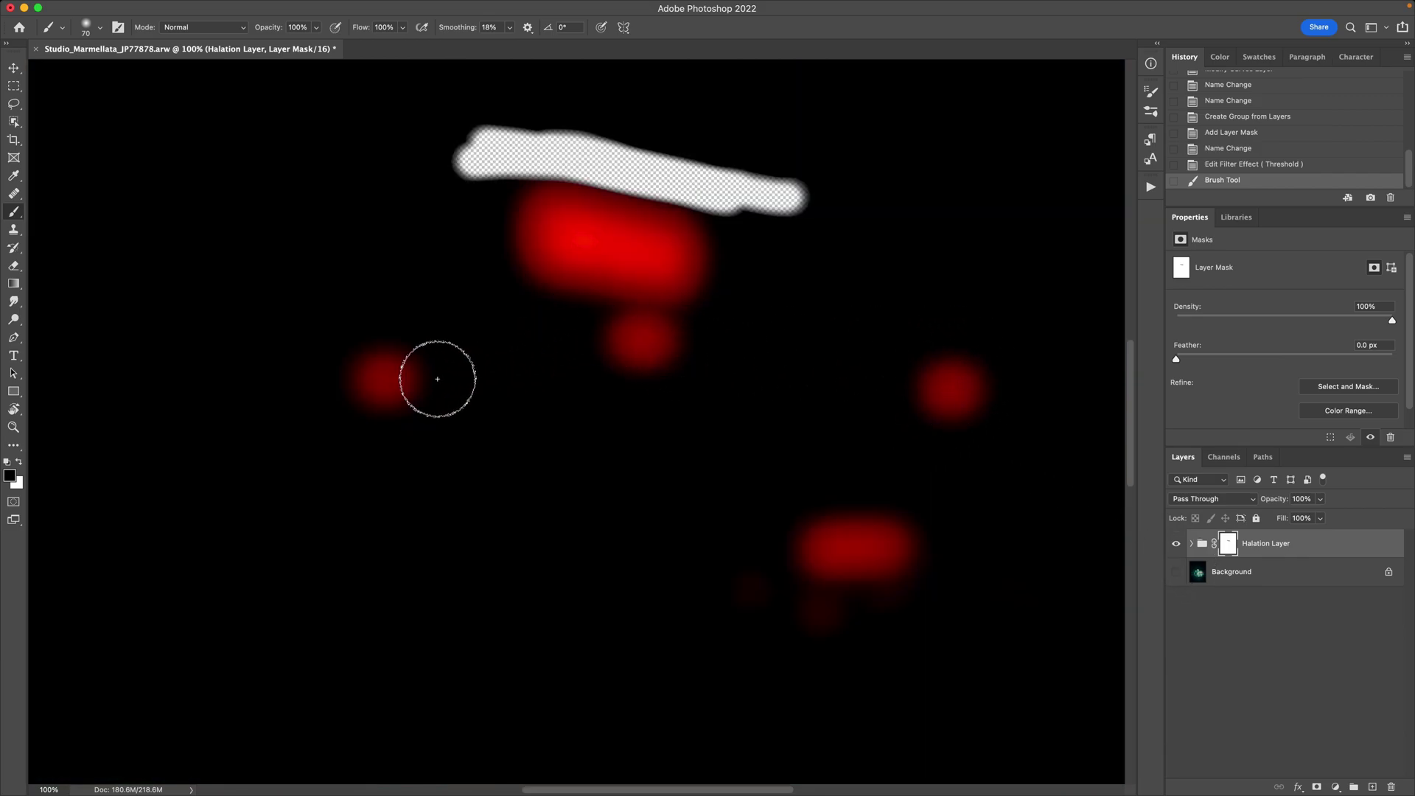
click(1178, 573)
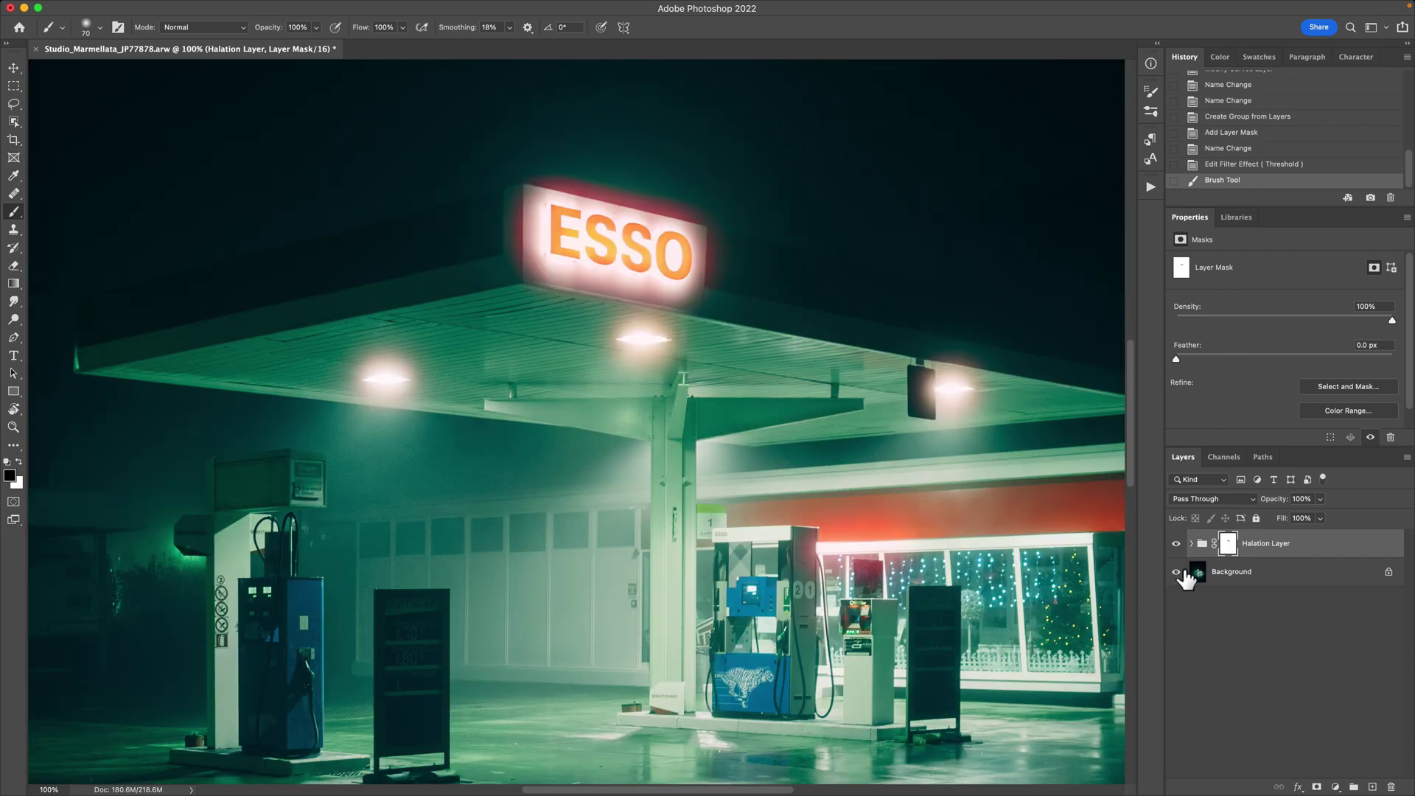
Try a Threshold level of 208 on the Halation Control layer inside the Halation Layer group
click(1192, 544)
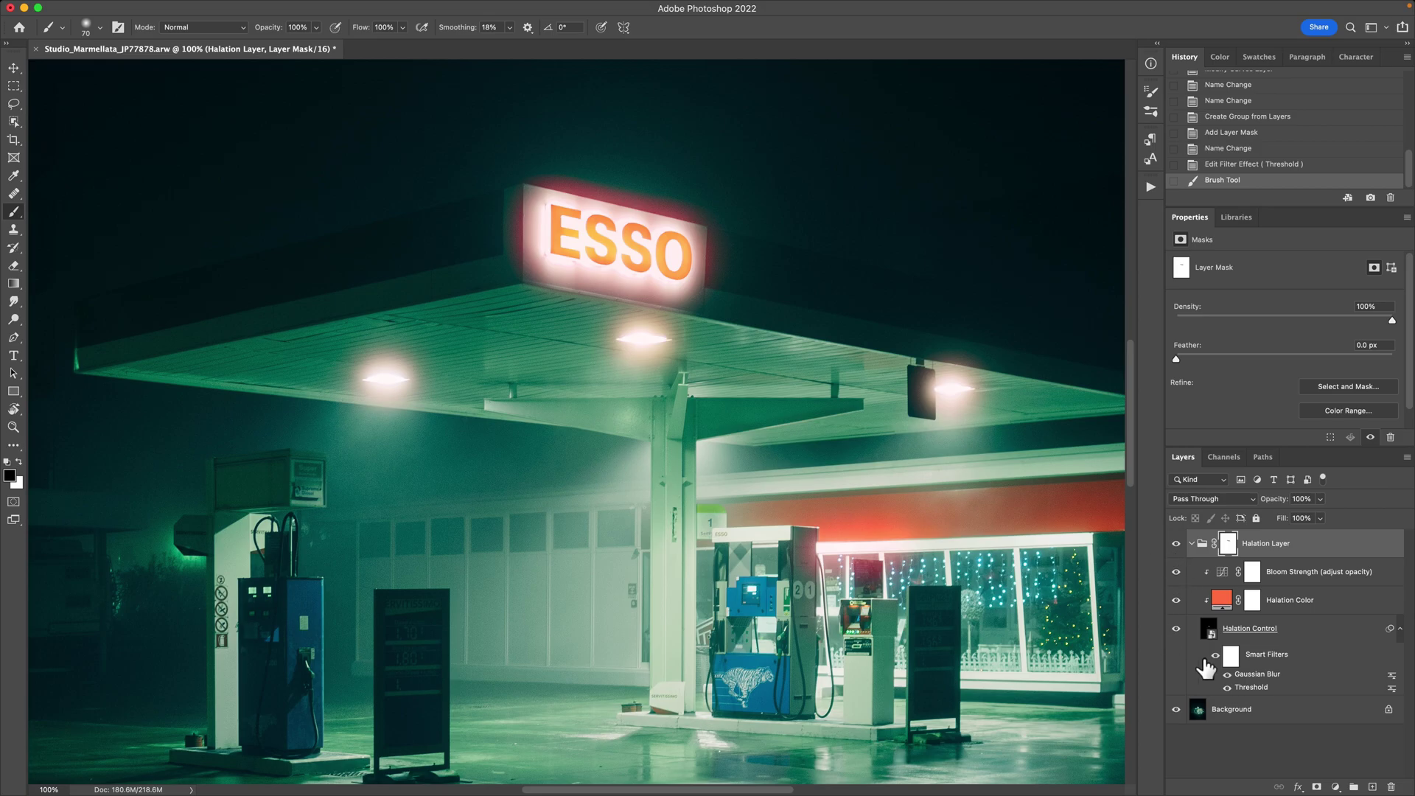
double_click(1253, 687)
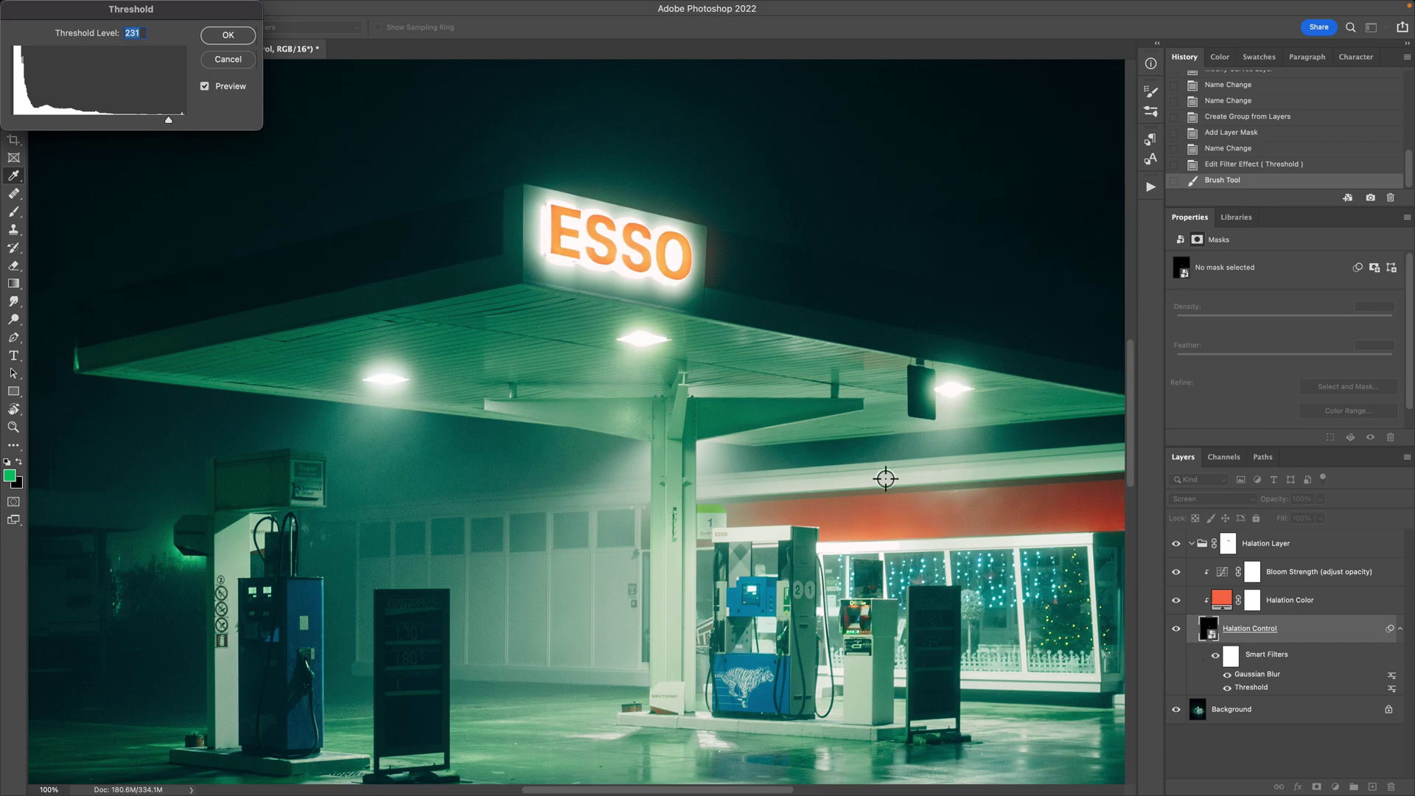
click(174, 122)
drag(157, 123, 155, 123)
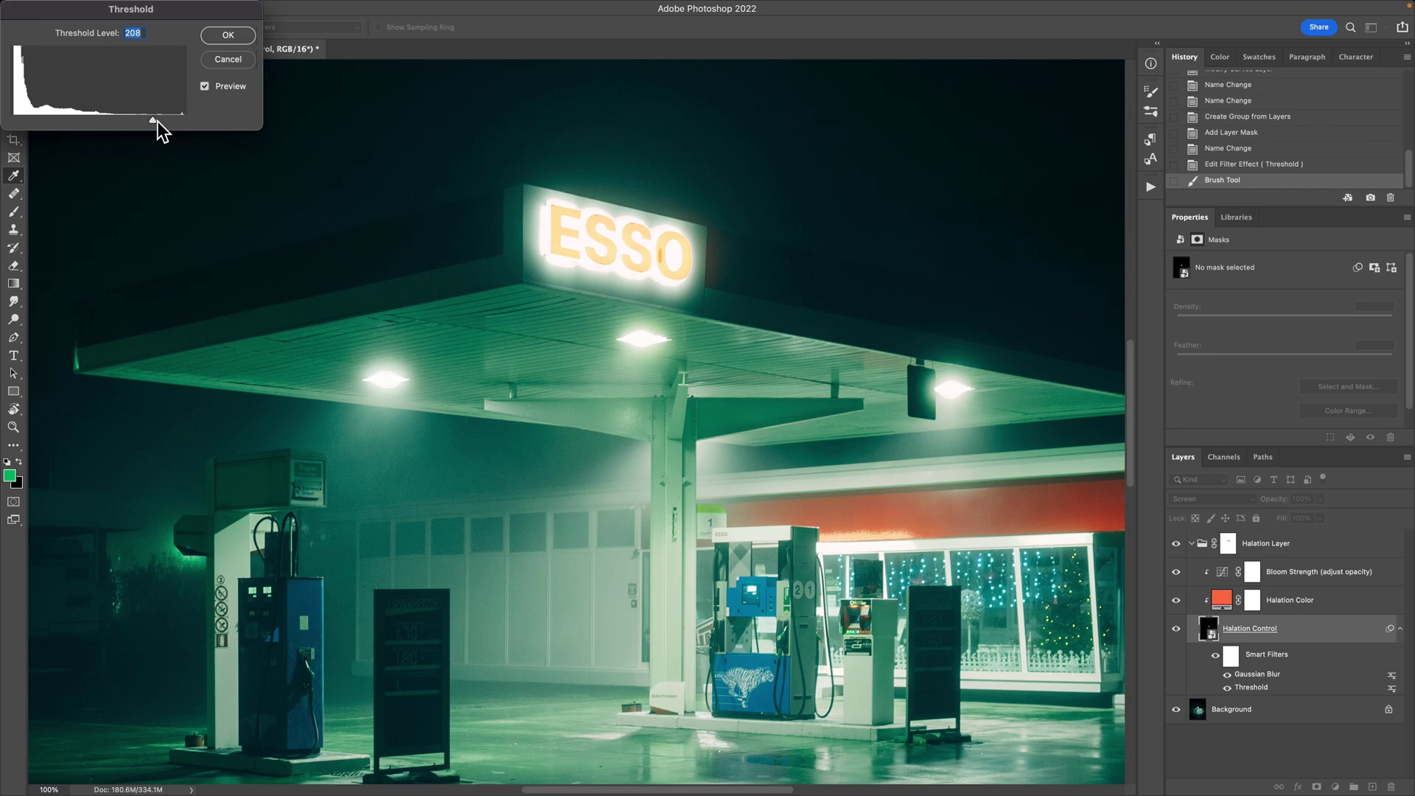
click(234, 38)
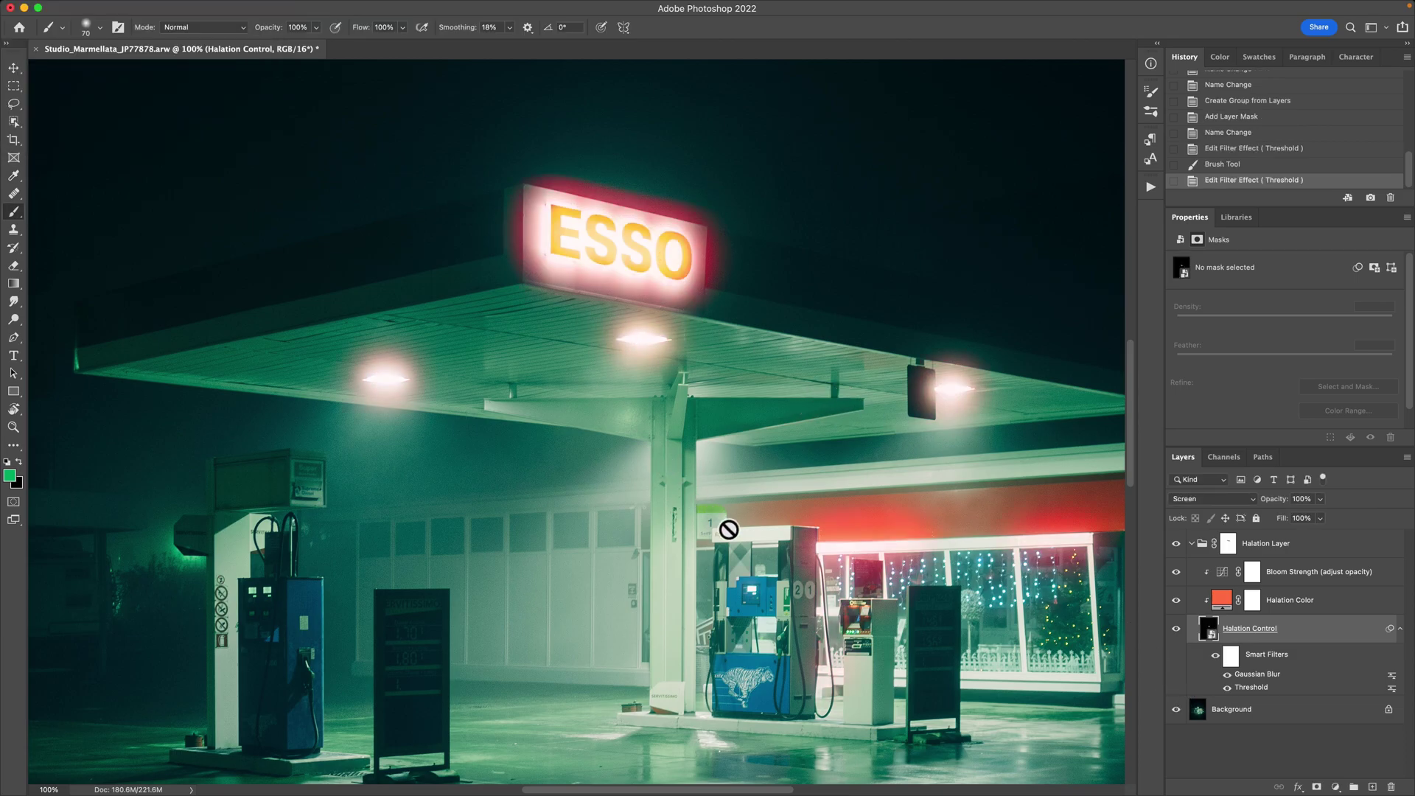
Undo and redo the threshold edit to compare the halation glow, leaving the edit undone
key(super+z)
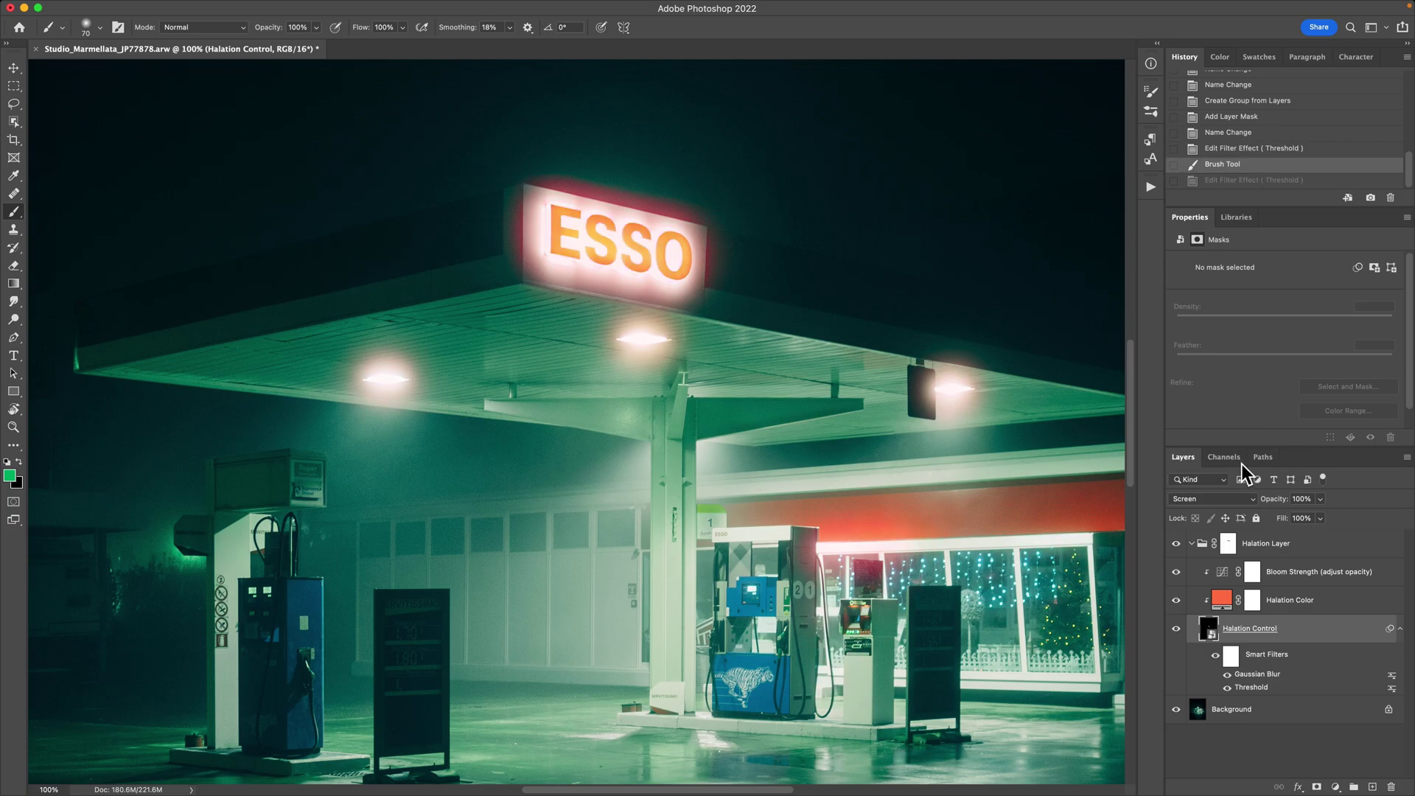
key(super+shift+z)
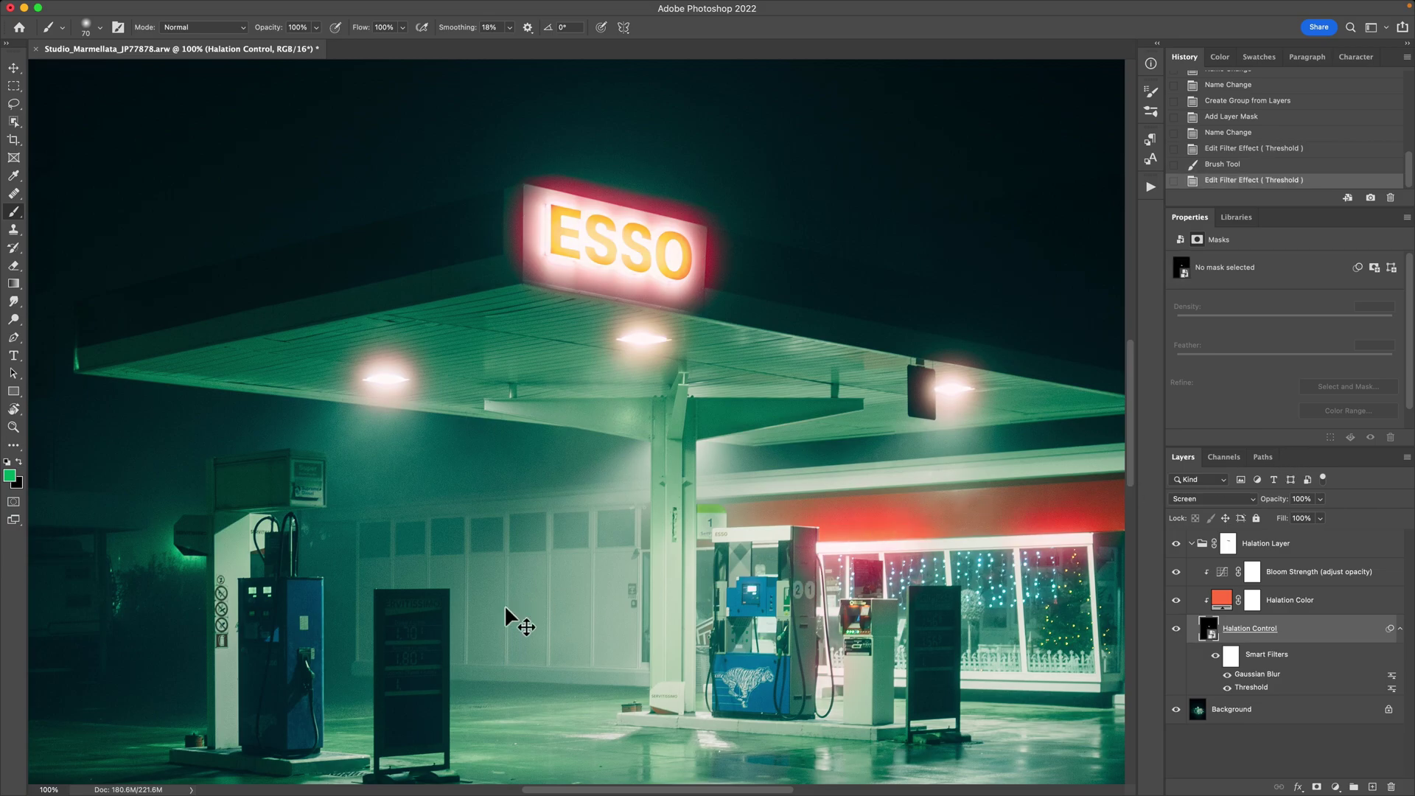
key(super+z)
key(super+shift+z)
key(super+z)
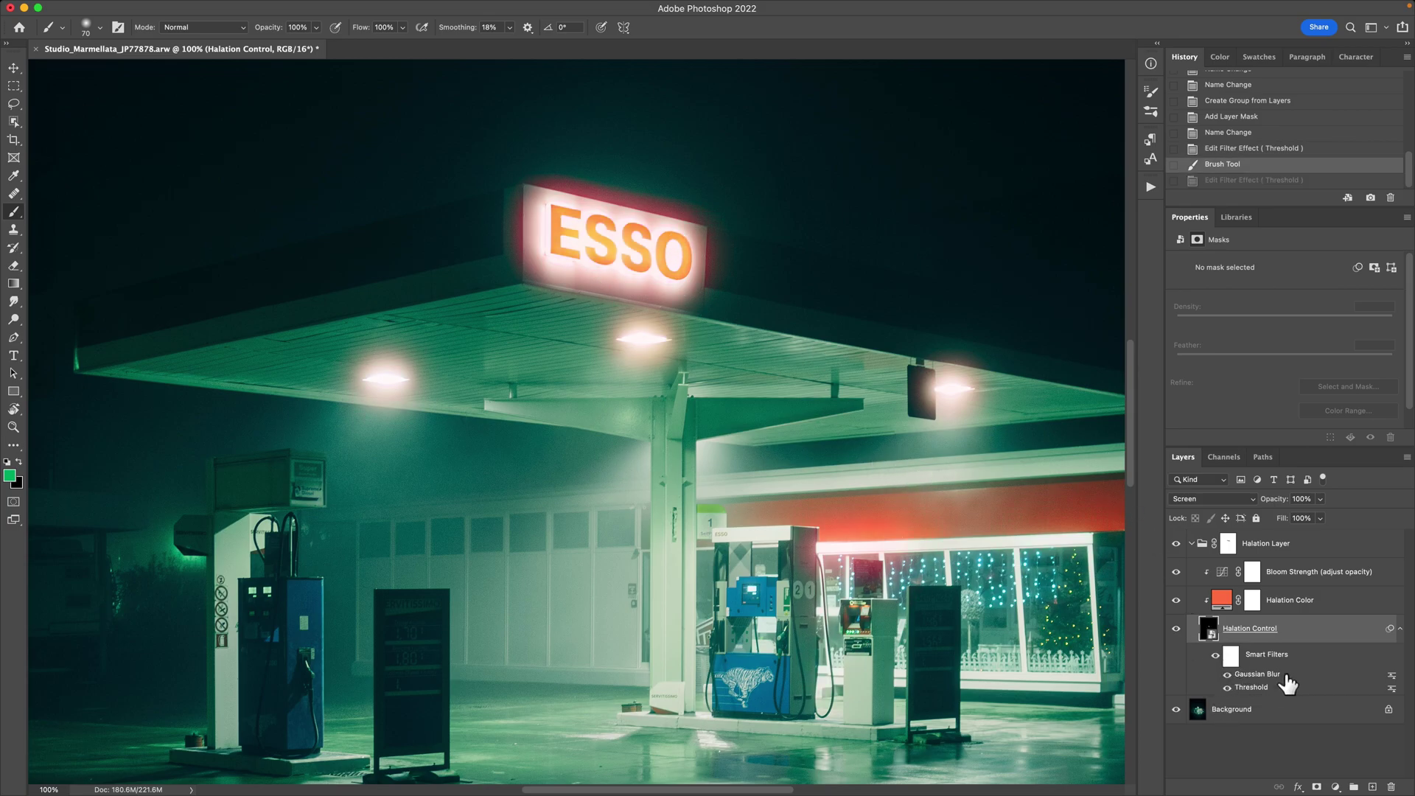
Set the Halation Control layer's Gaussian Blur radius to 76.6 pixels and disable the Halation Layer group's mask
double_click(1283, 676)
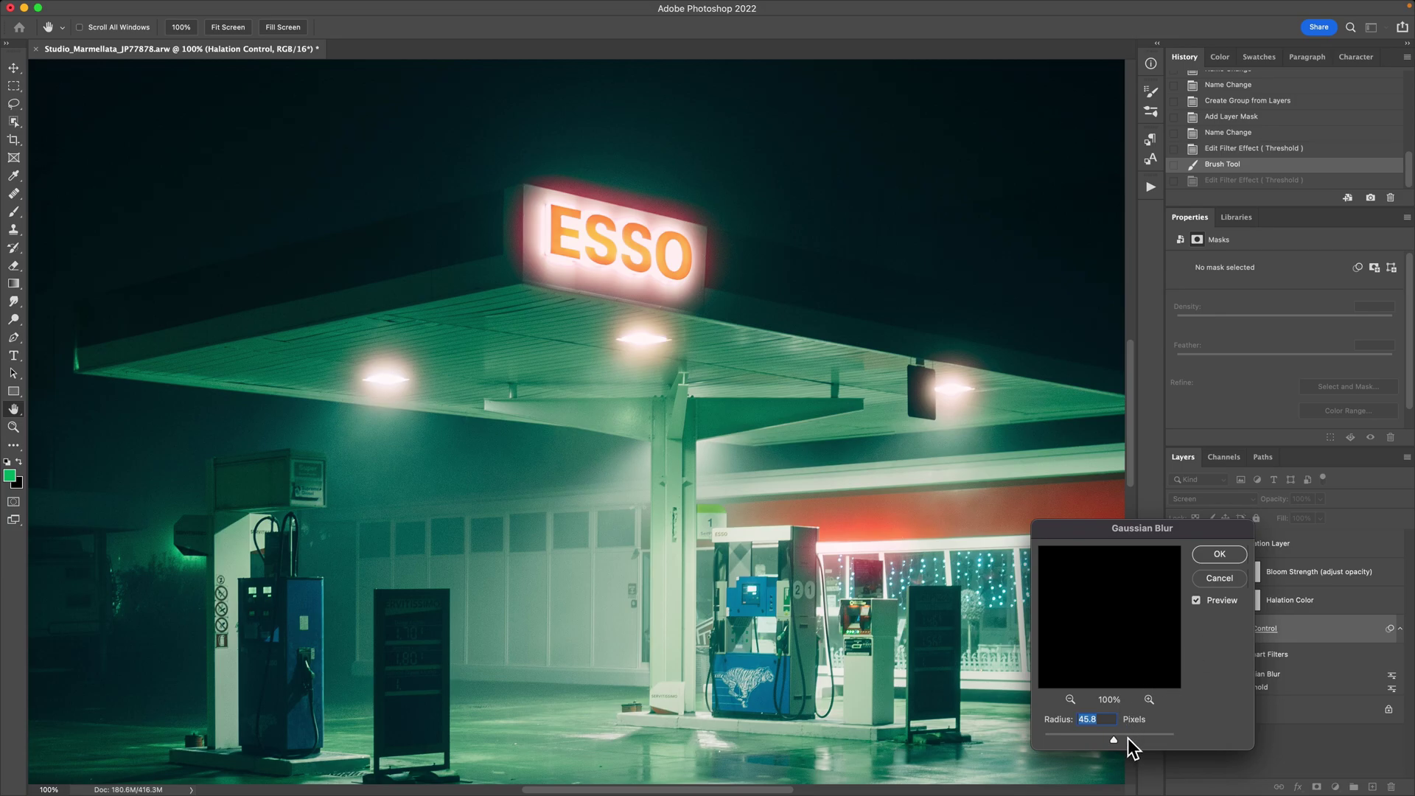
click(1216, 556)
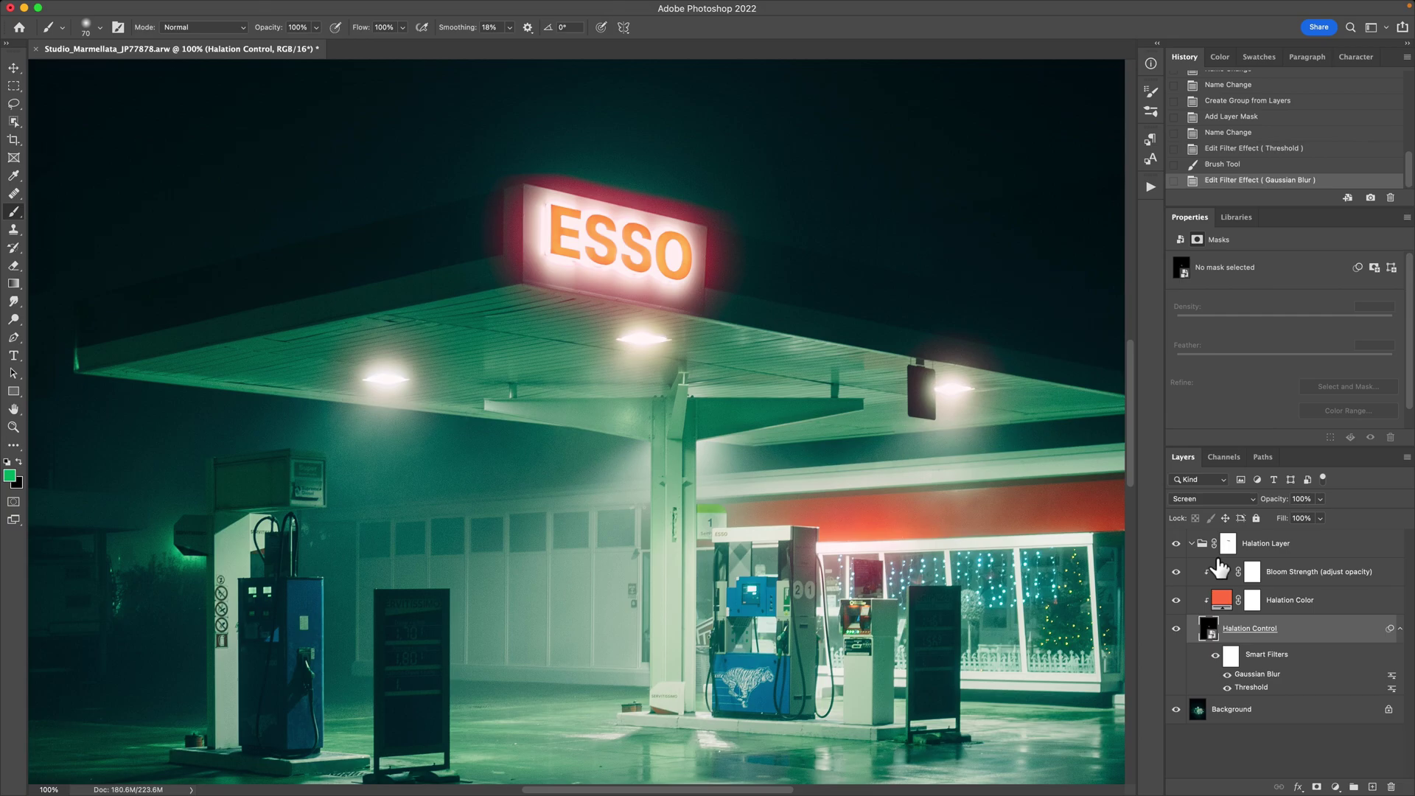
click(1229, 543)
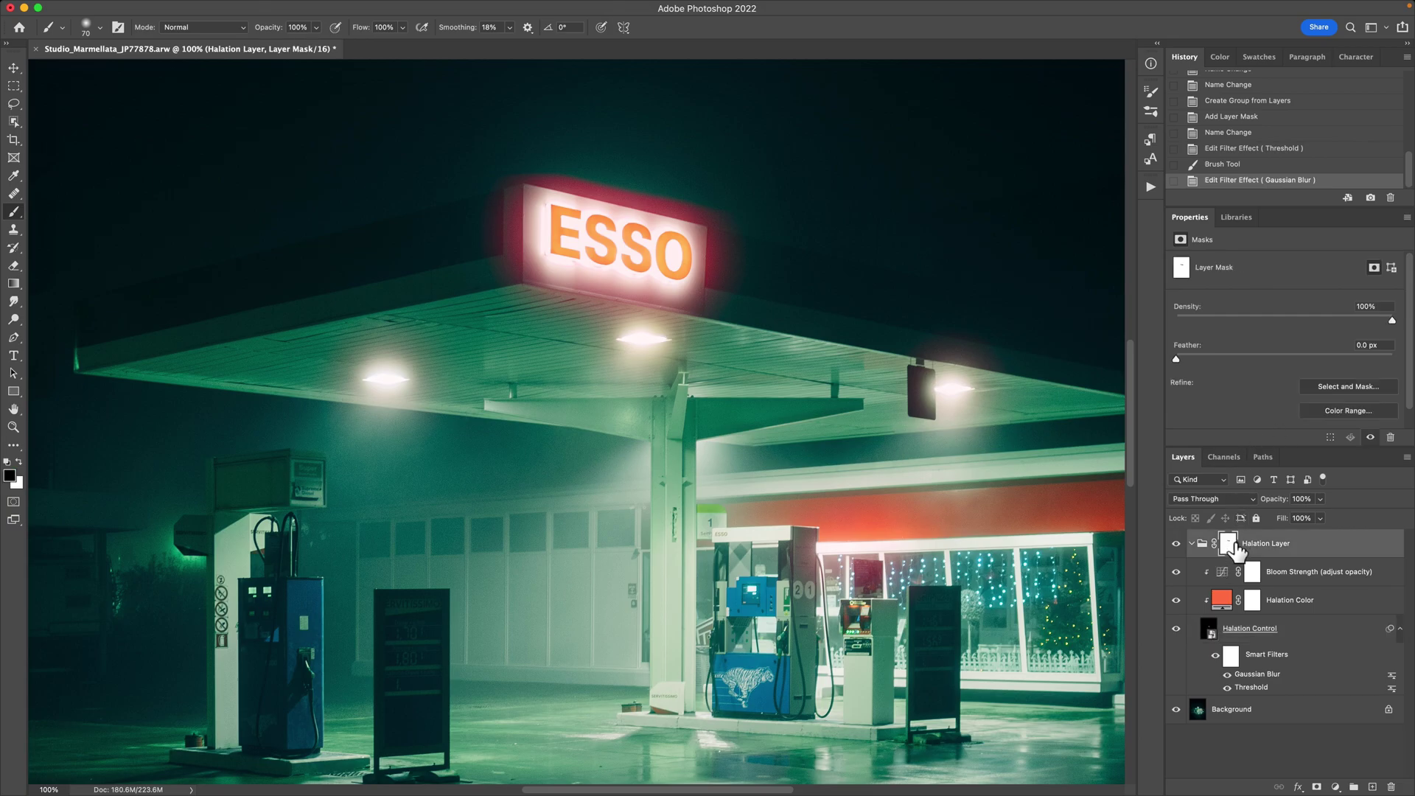
right_click(1233, 542)
click(1240, 549)
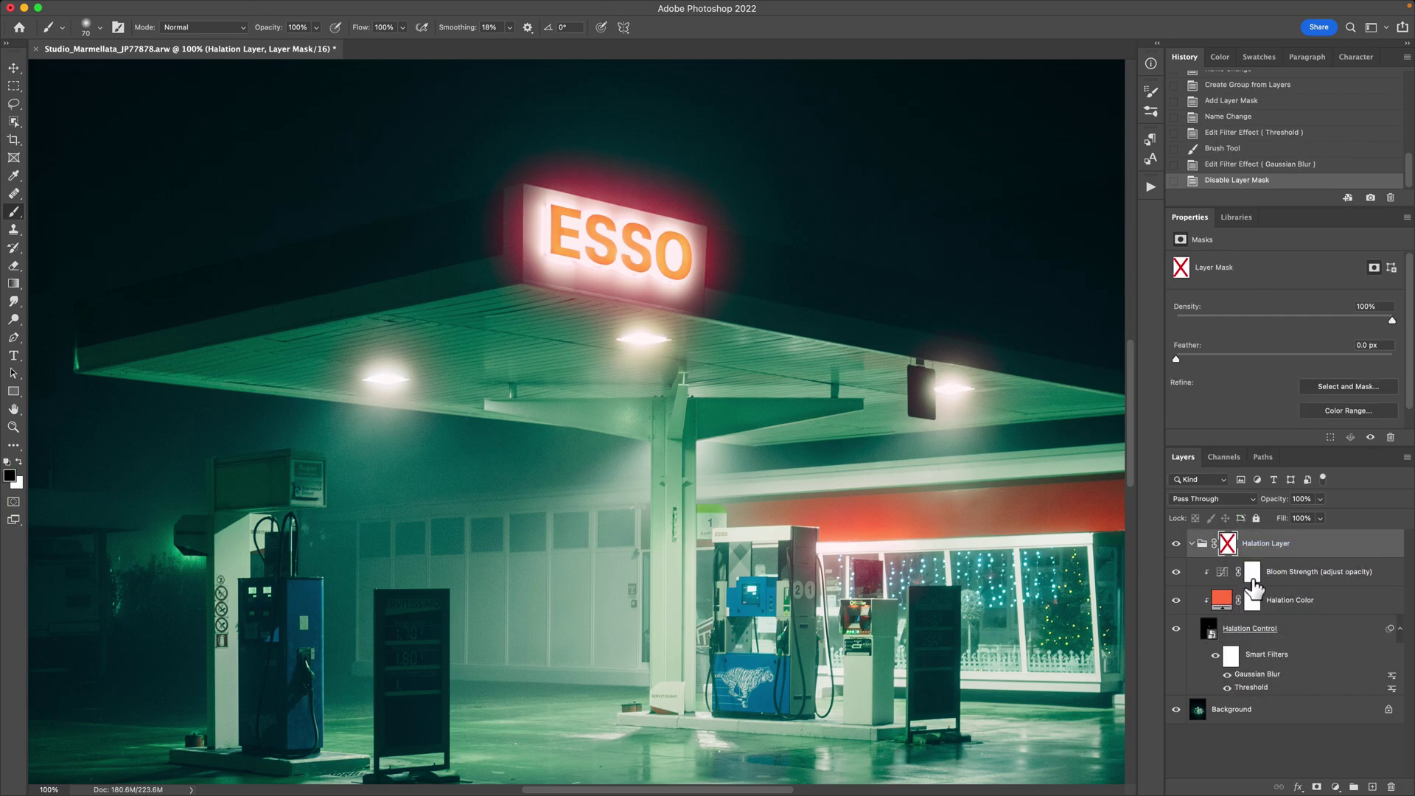
Try a much smaller Gaussian Blur radius on the Halation Control layer and undo it
double_click(1256, 675)
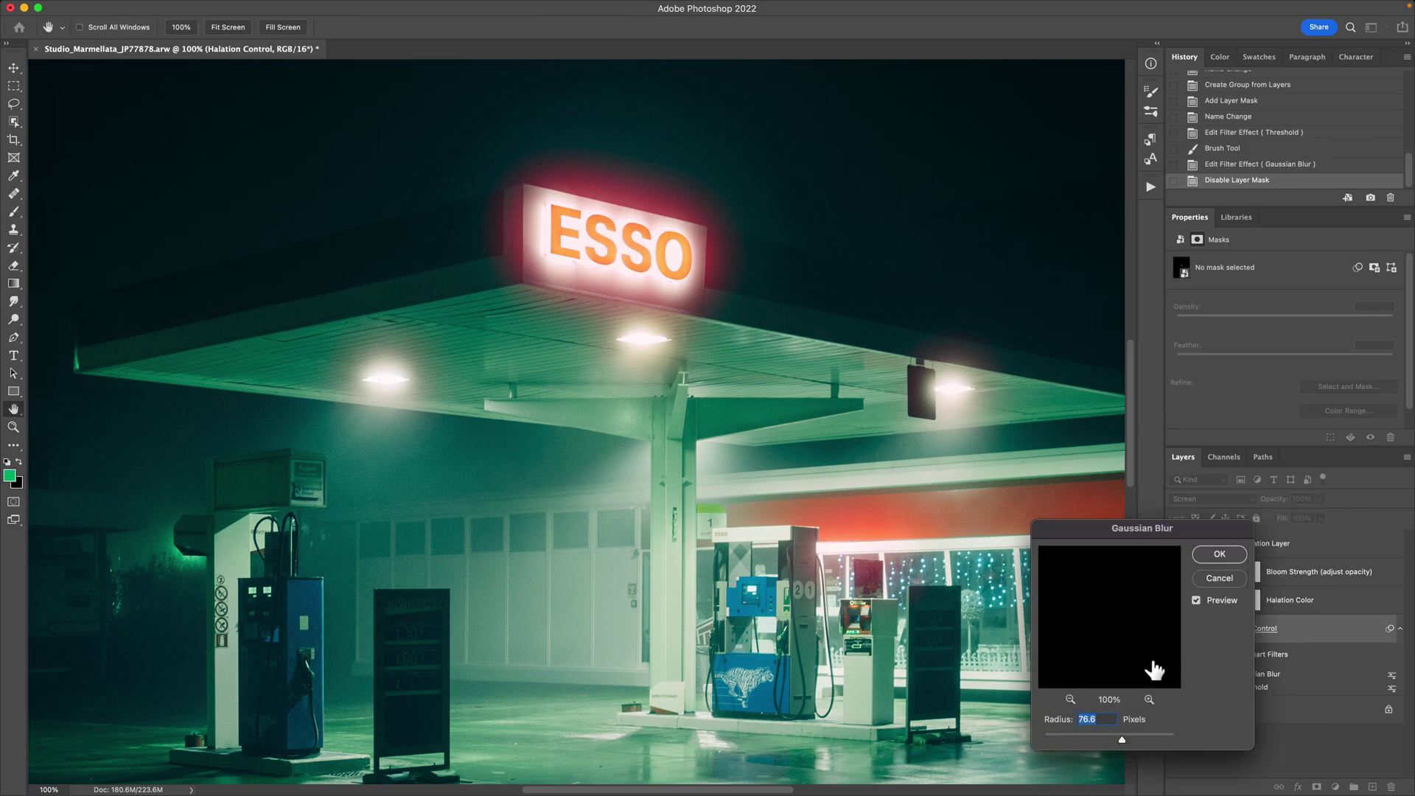
click(1220, 556)
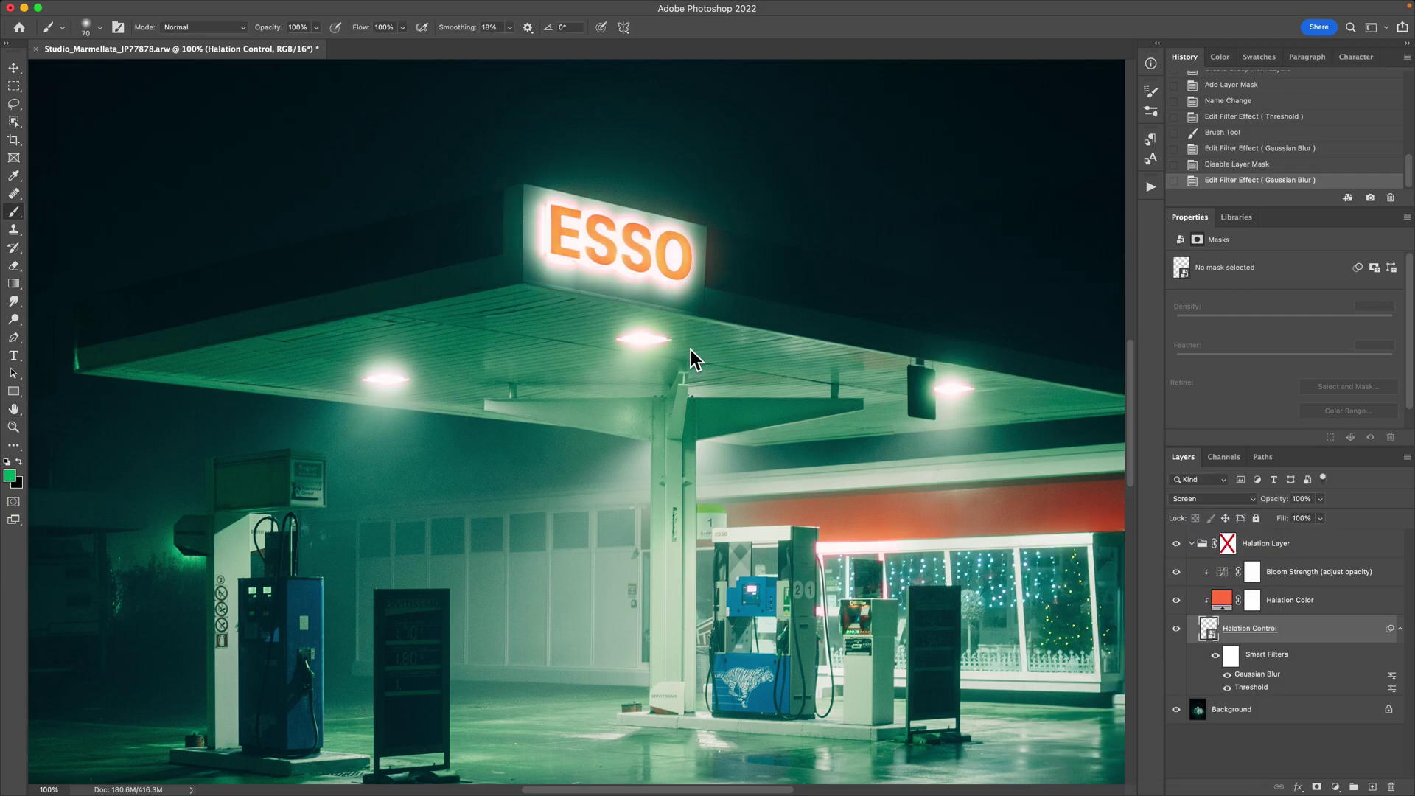
key(ctrl+z)
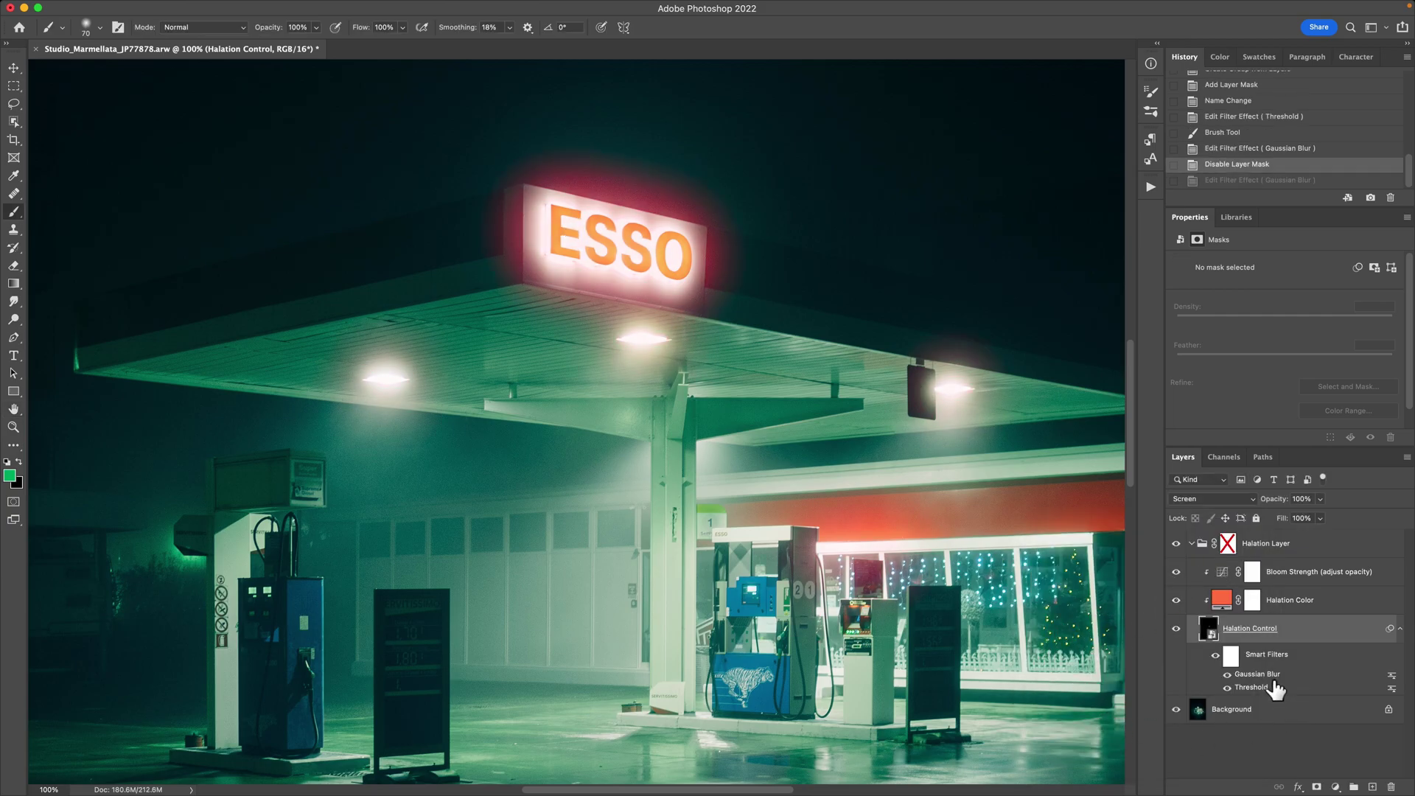
Reduce the Gaussian Blur radius on the Halation Control layer to tighten the glow around the lights
double_click(1270, 674)
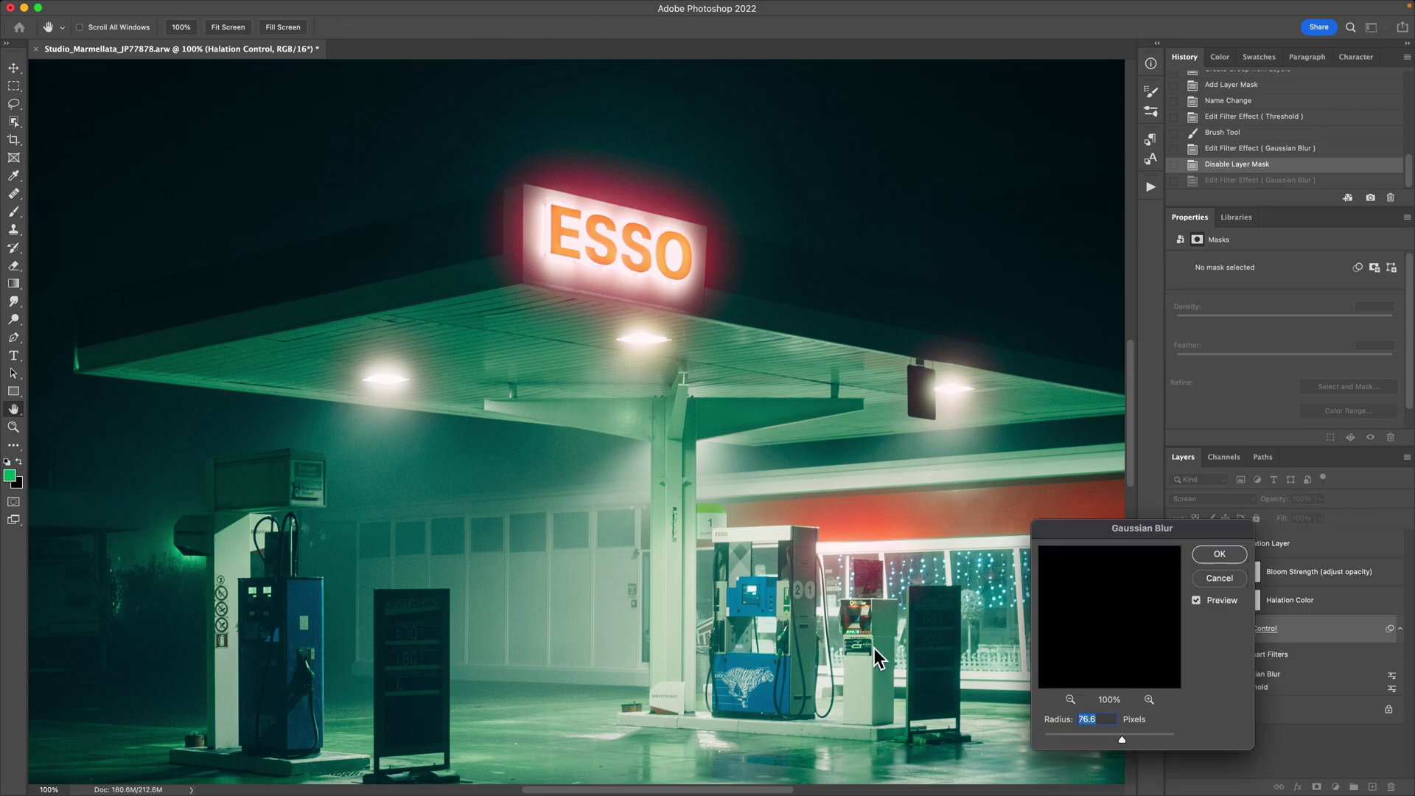
click(1091, 736)
drag(1103, 737, 1101, 737)
click(1219, 554)
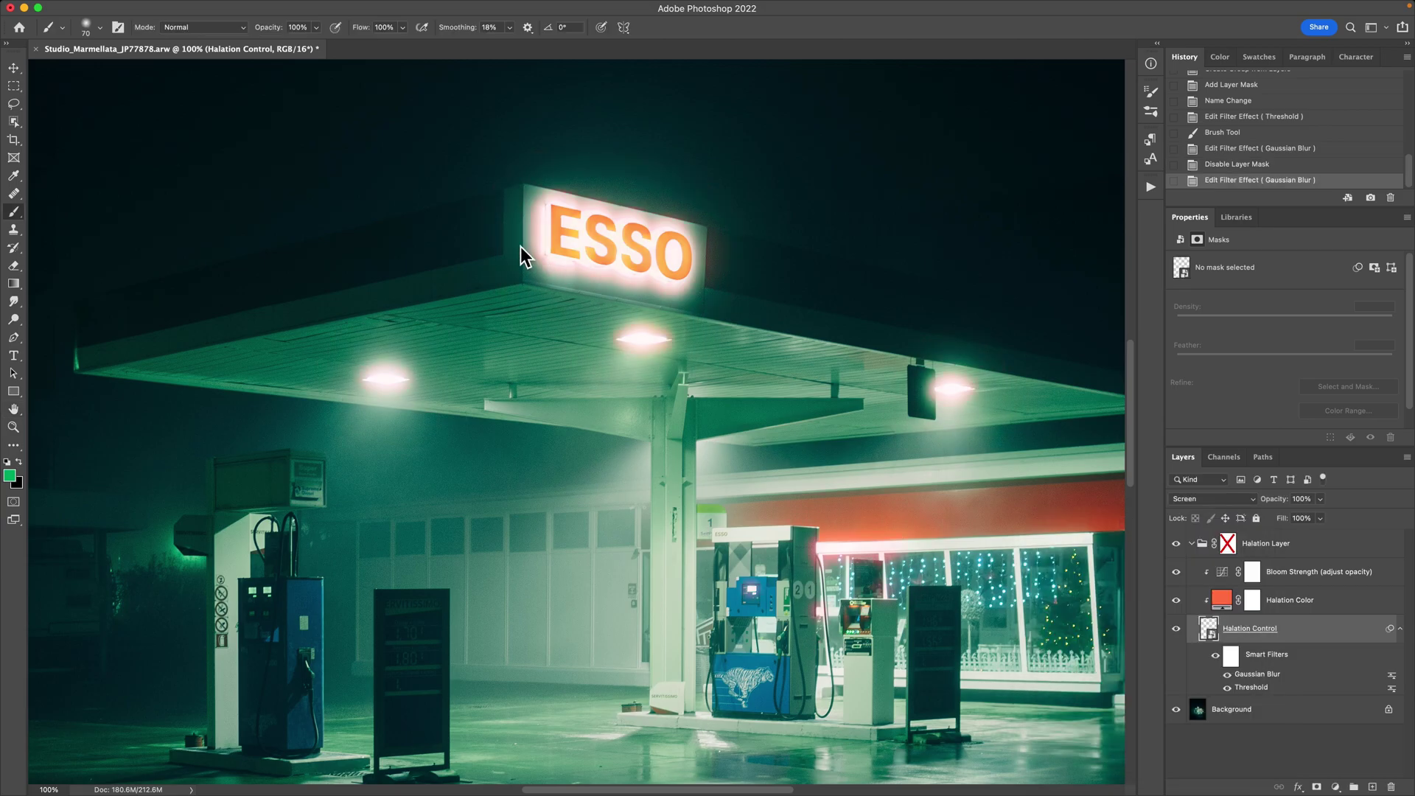
Examine the tightened halation around the ESSO sign at 300% zoom, and return to the wider view at 100%
key(super+equal)
key(super+equal)
scroll(530, 235, up, 10)
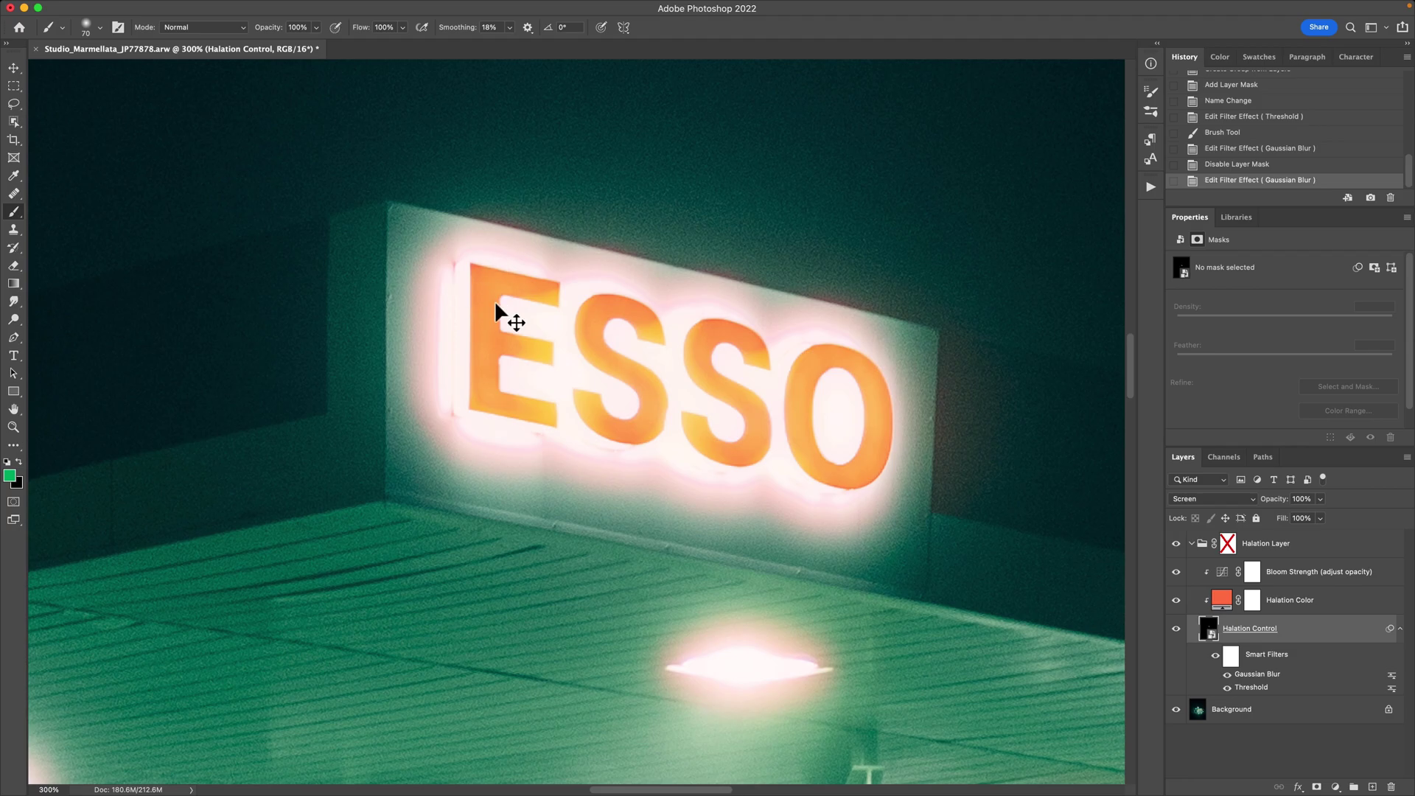
key(super+minus)
key(super+minus)
scroll(741, 266, down, 1)
scroll(741, 265, down, 4)
scroll(741, 265, right, 1)
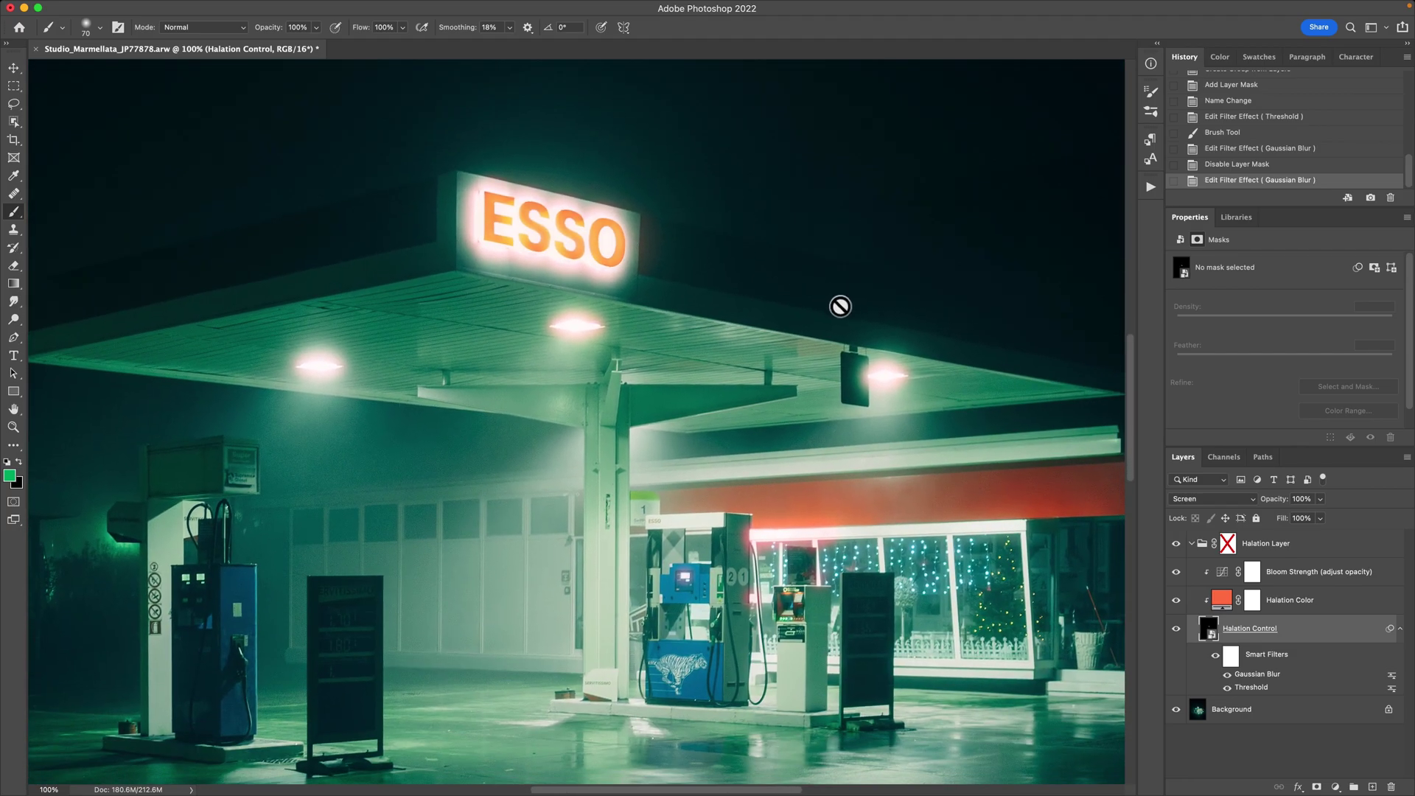
Revert the photo to the Name Change history state preceding the threshold edit, and save the document
key(super+z)
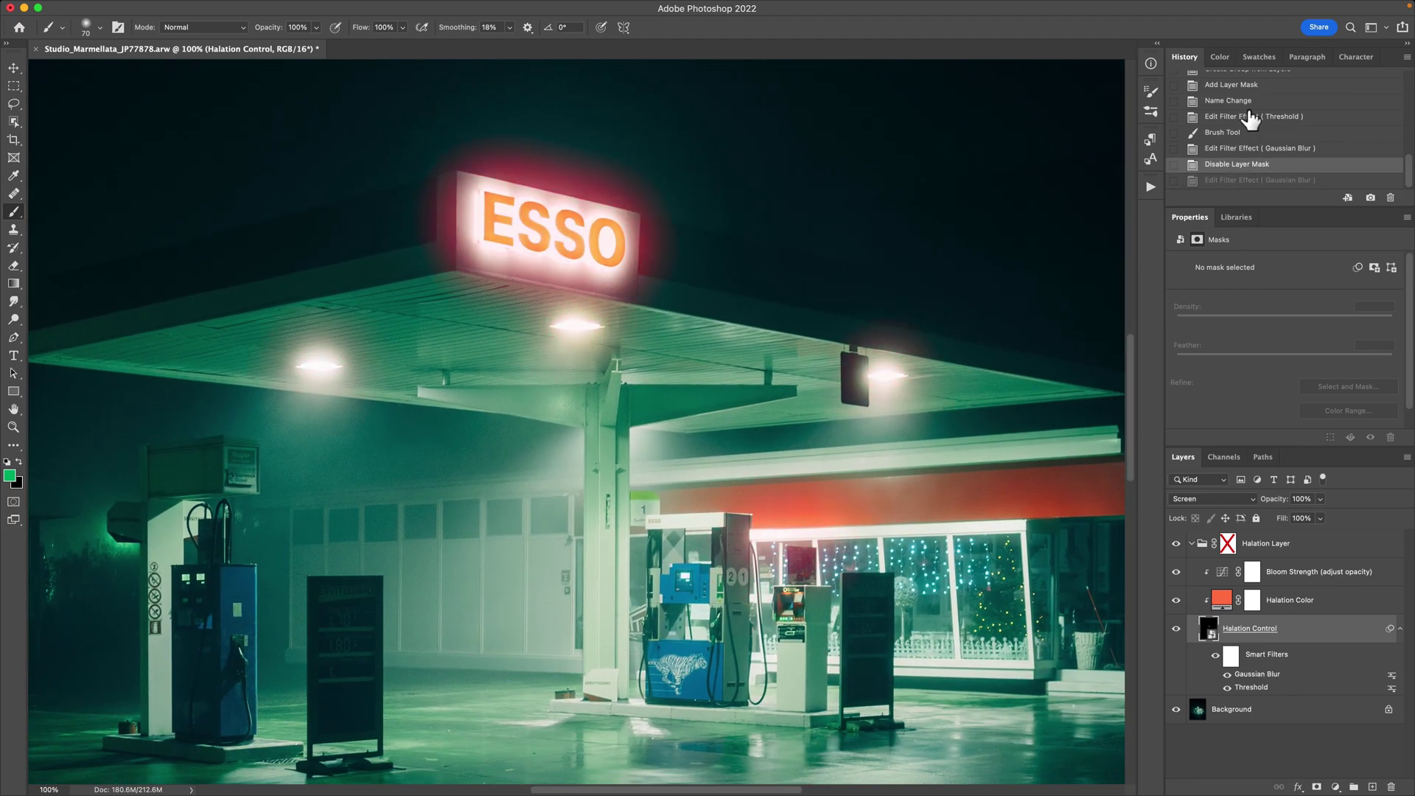
click(1245, 102)
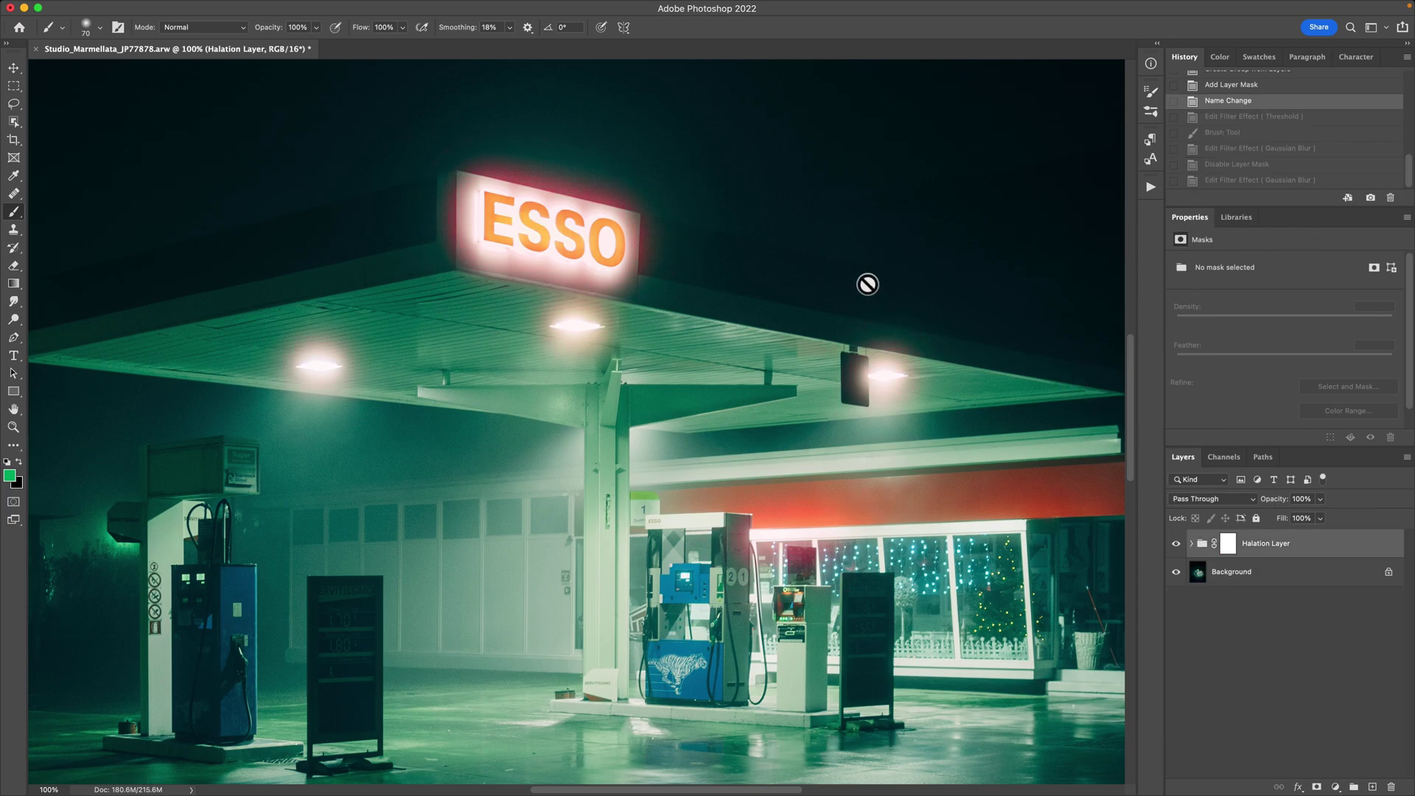
key(super+minus)
key(super+minus)
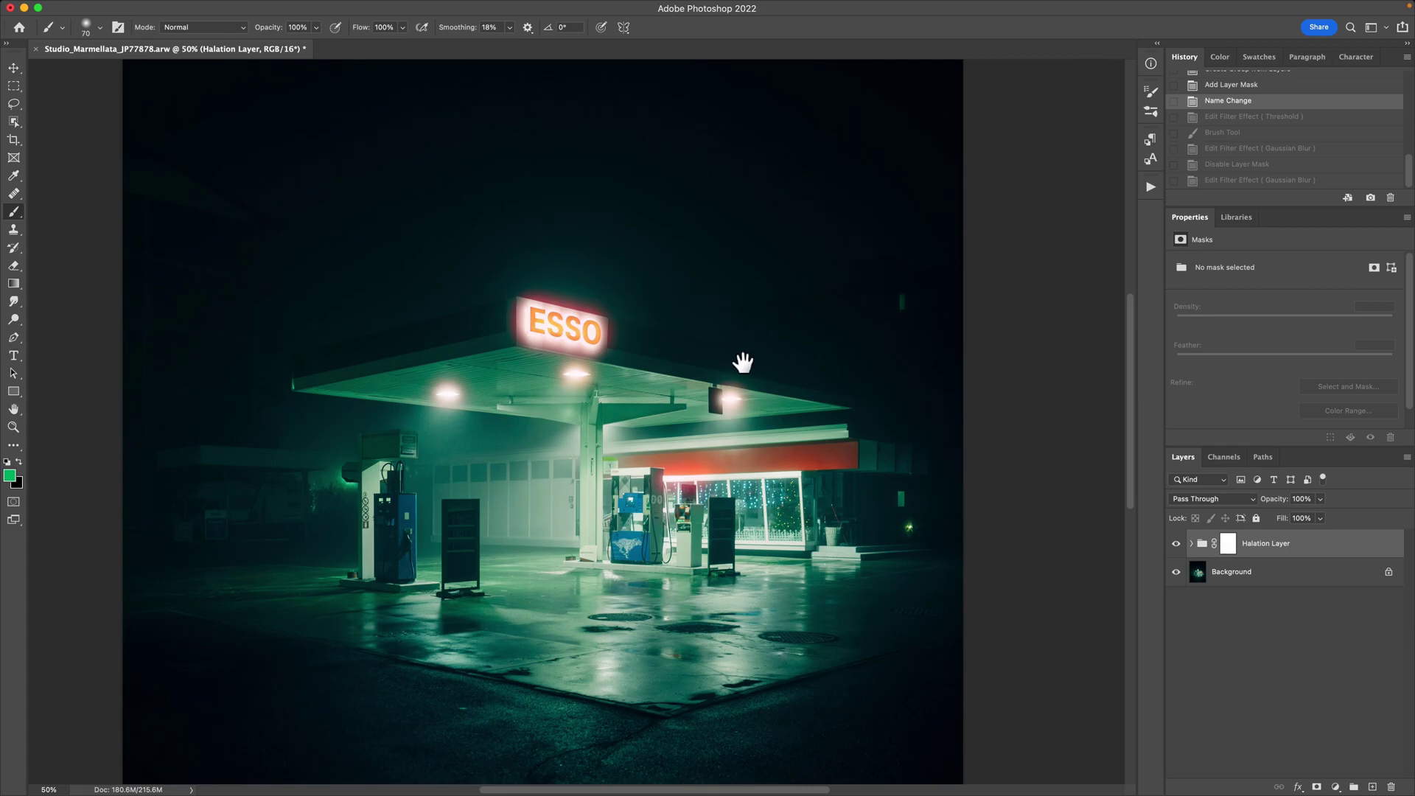
drag(737, 361, 767, 273)
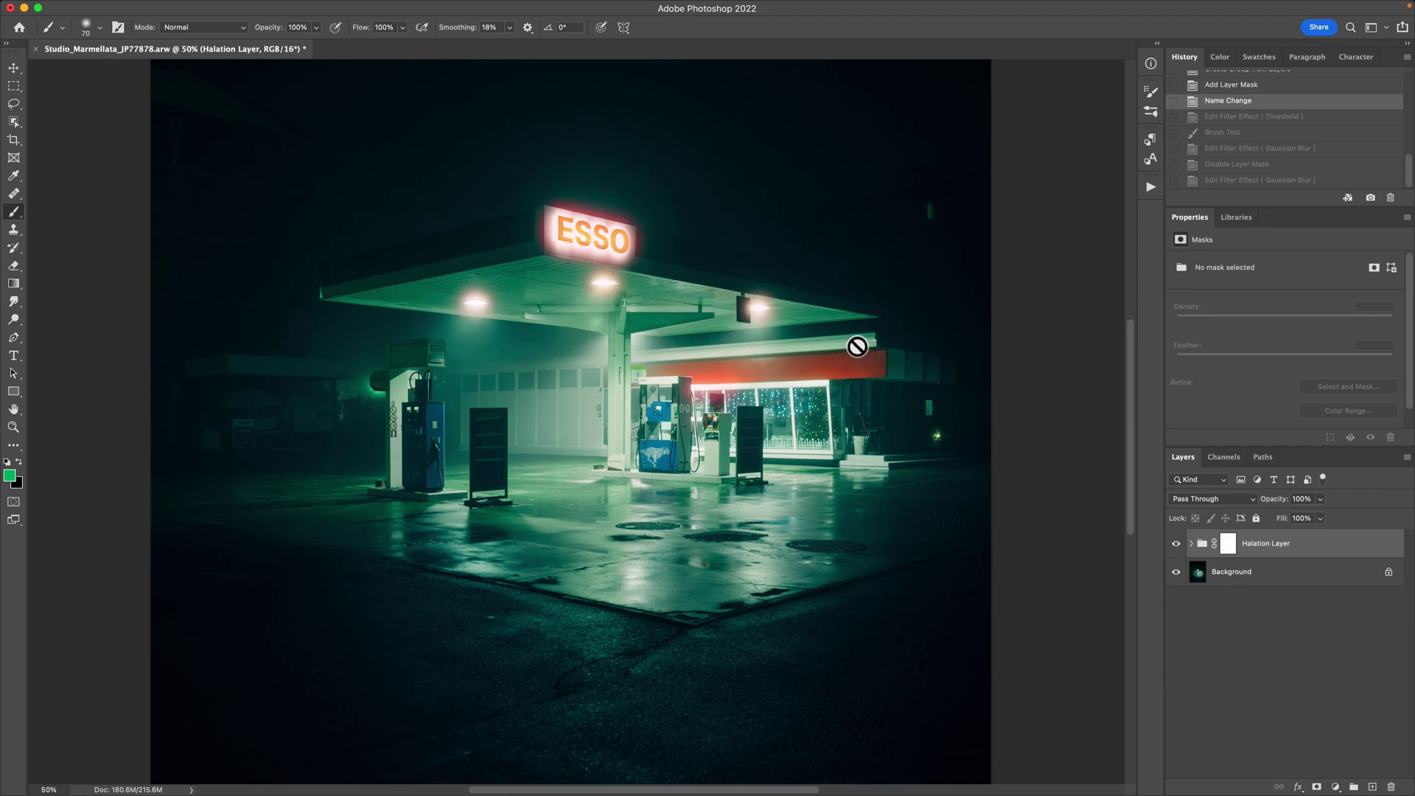
key(super+s)
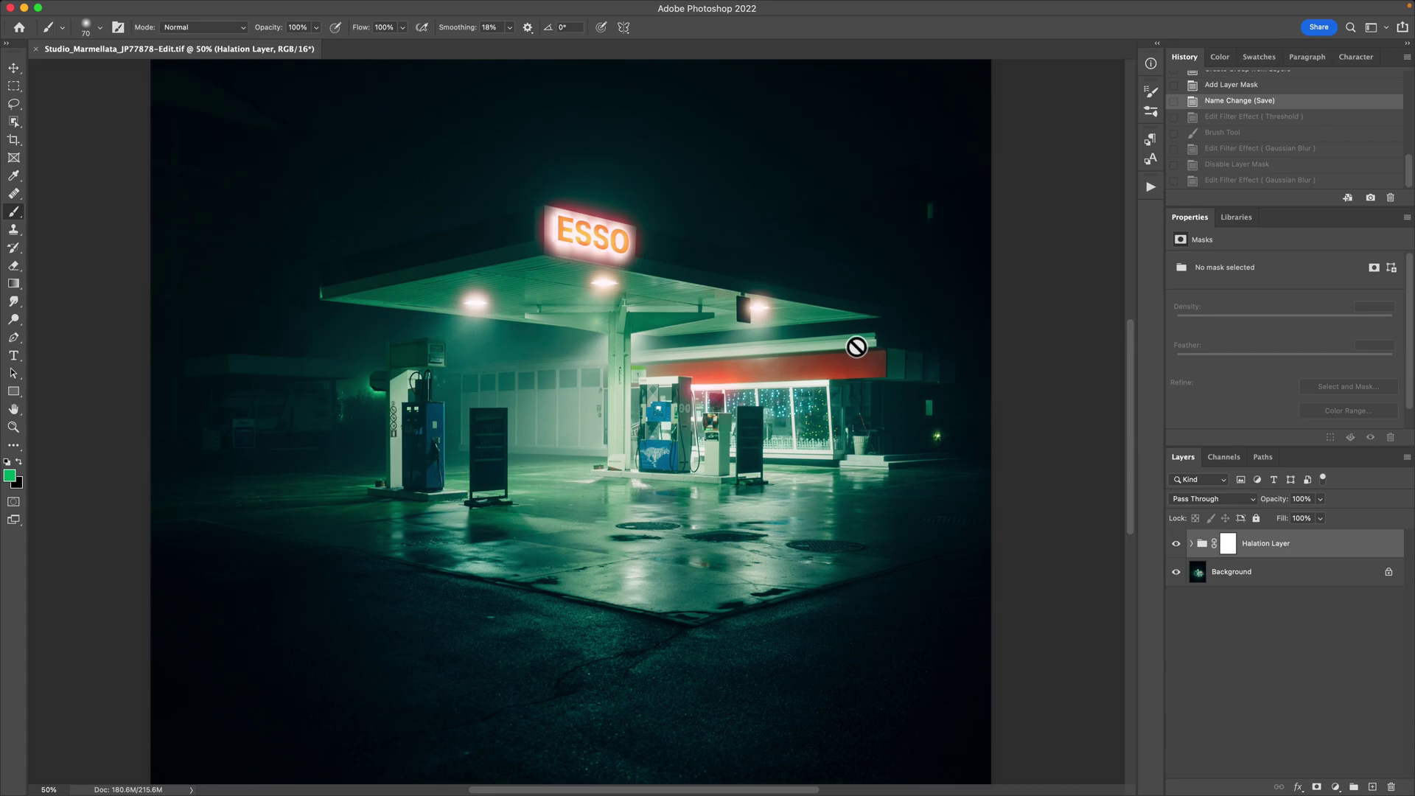
Switch to Lightroom and compare Studio_Marmellata_JP77878-Edit.tif with the original .arw photo, individually and side by side
key(super+Tab)
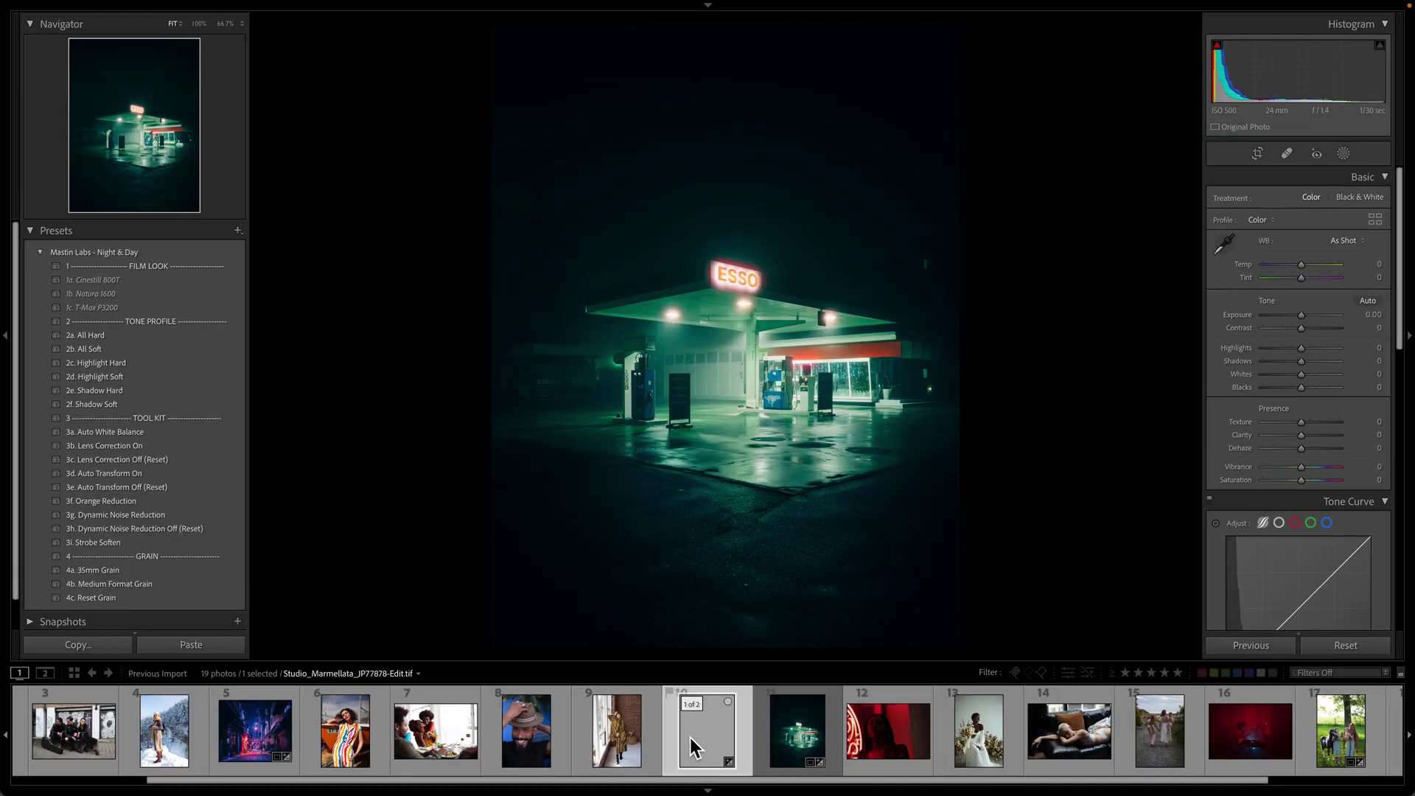
click(792, 725)
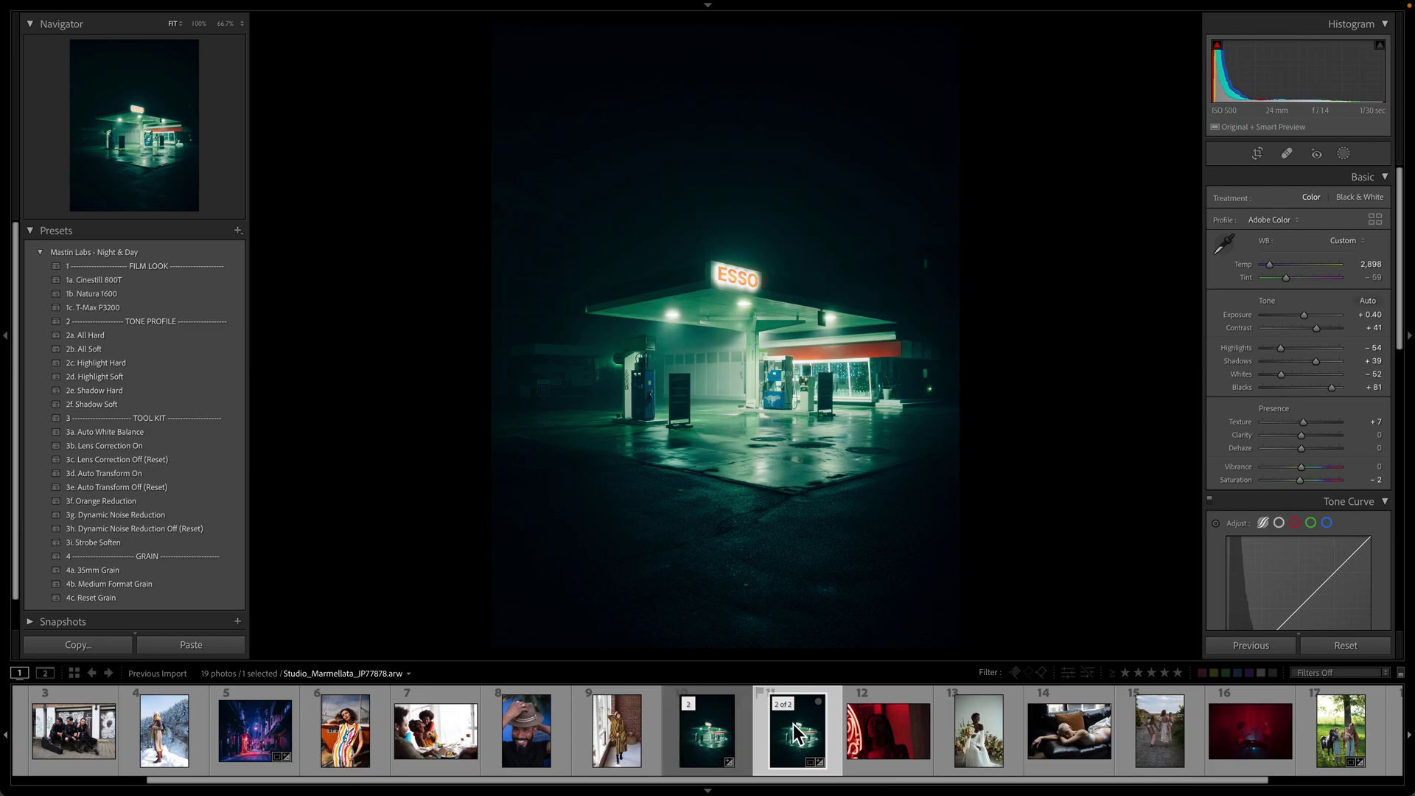
click(725, 741)
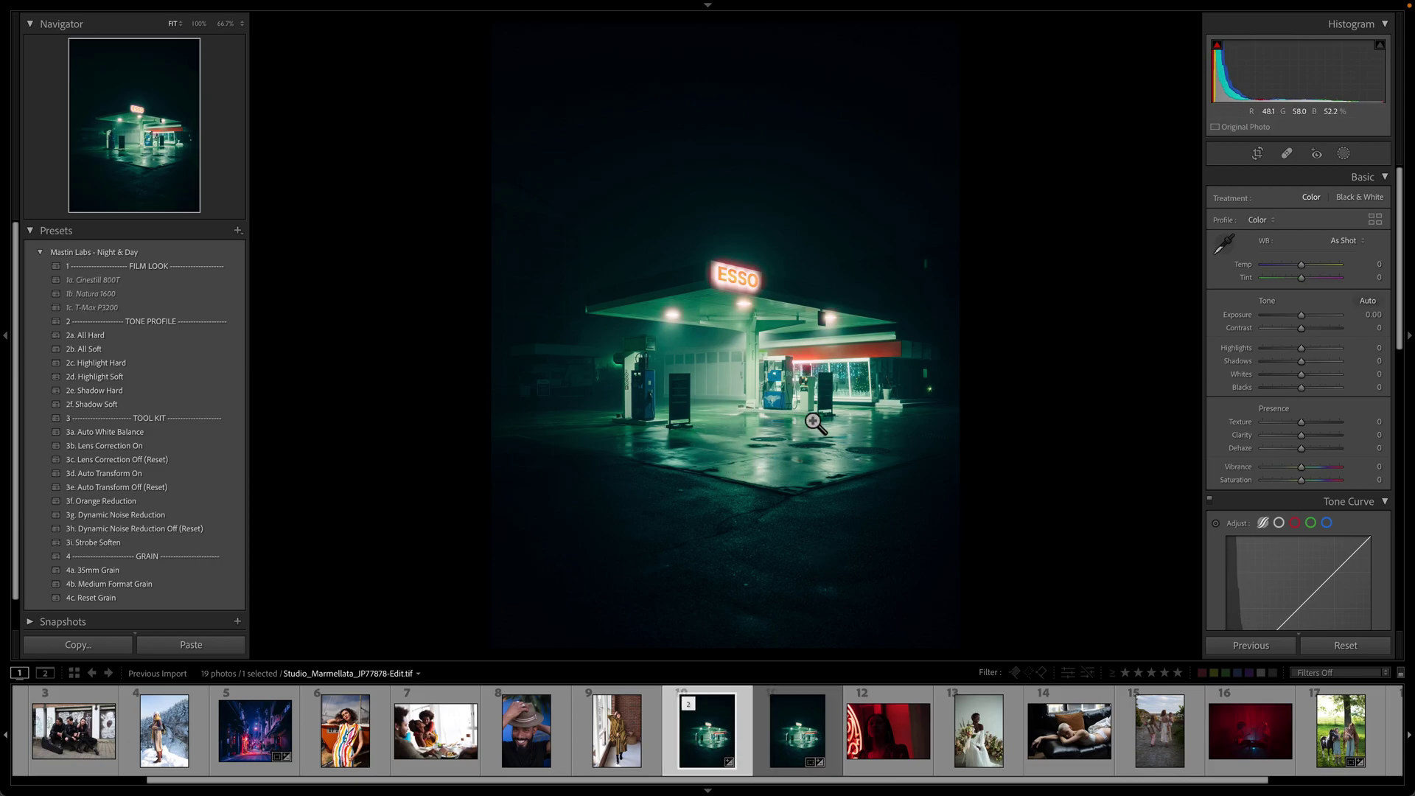
click(775, 295)
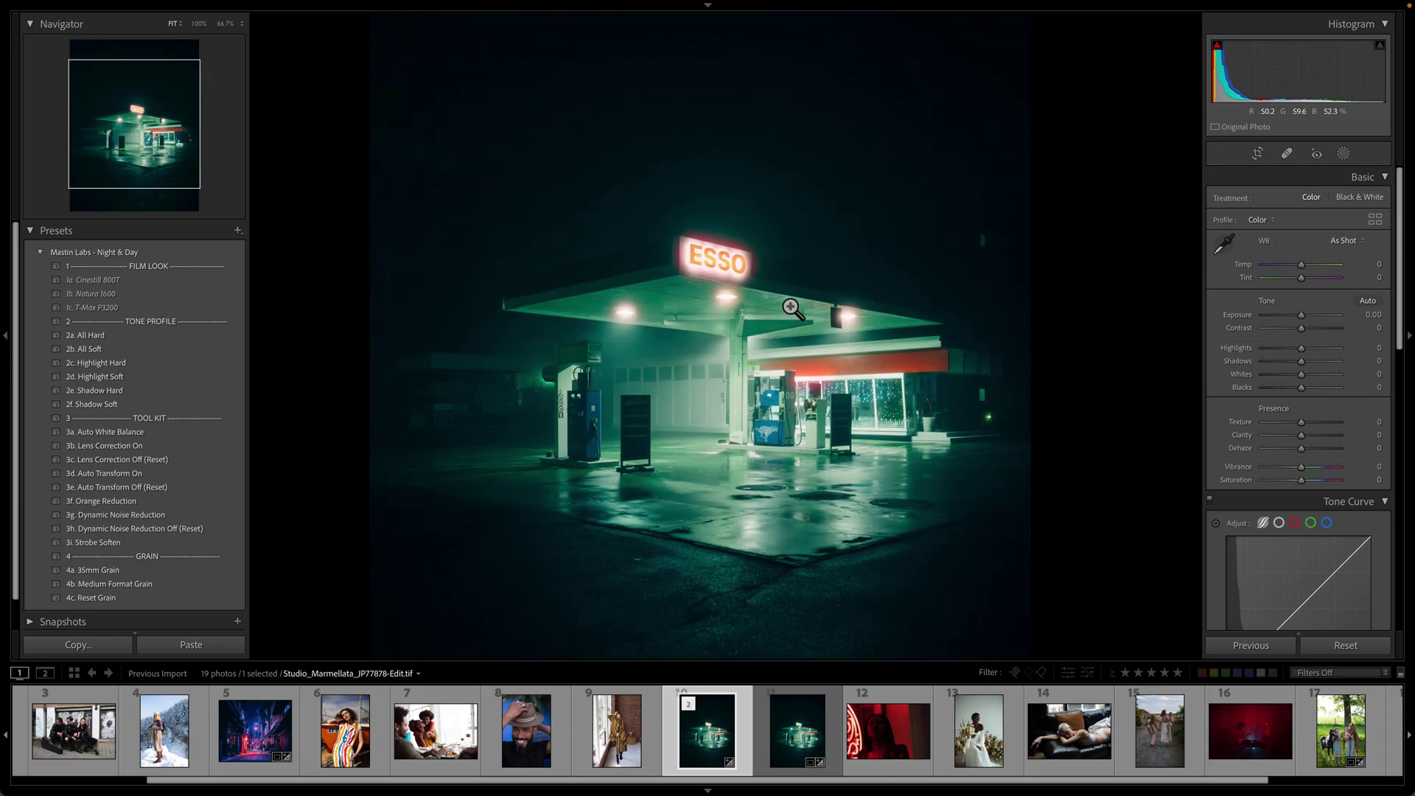
click(796, 314)
ctrl+click(776, 766)
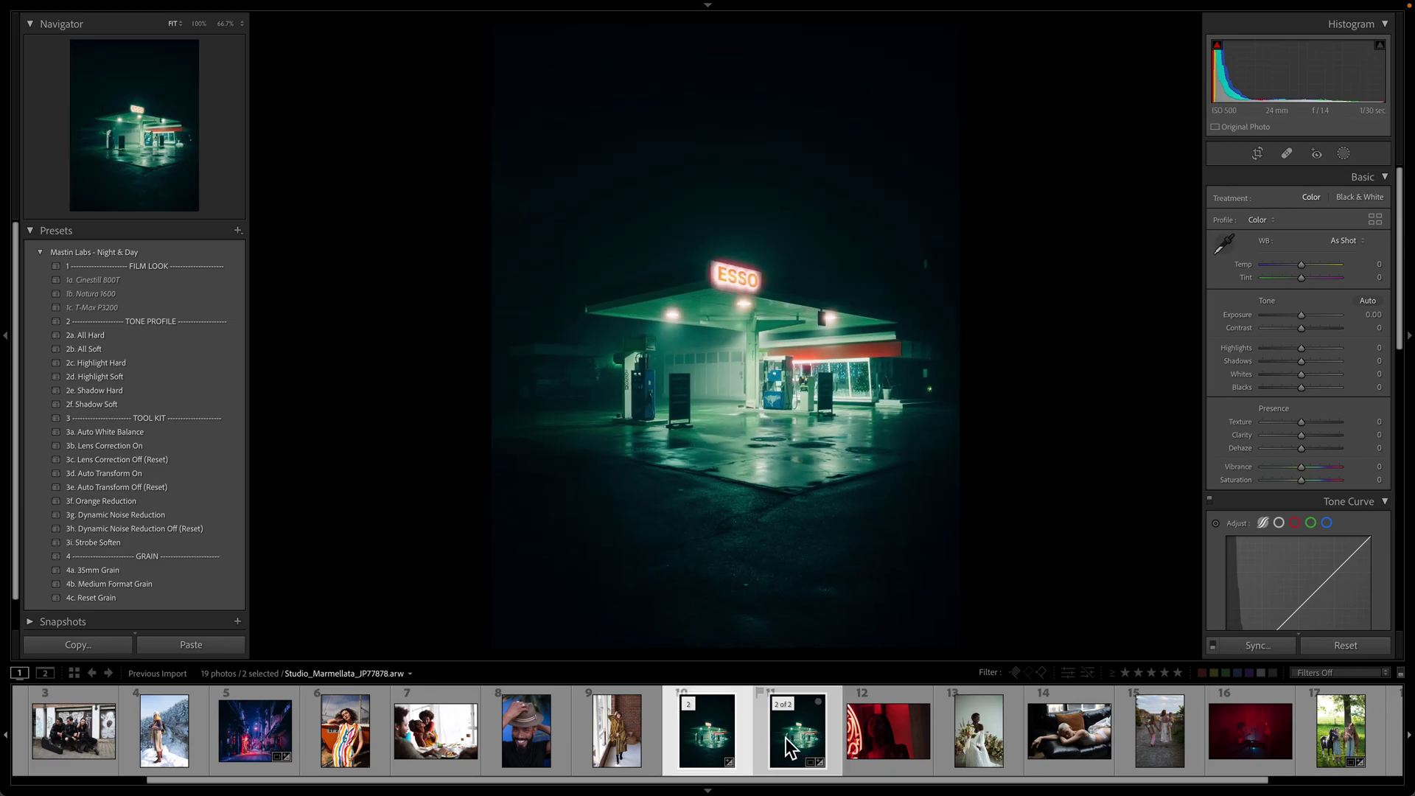
key(c)
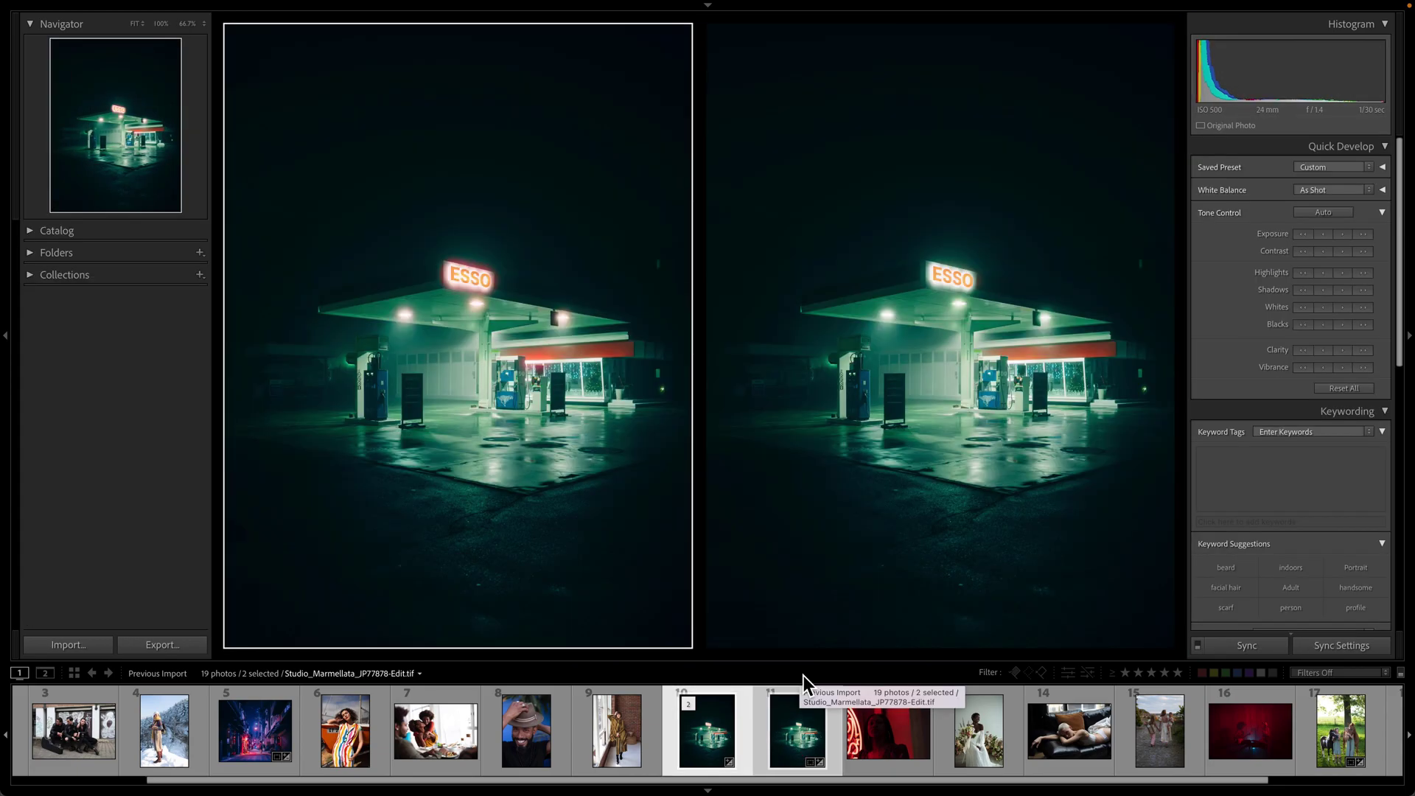